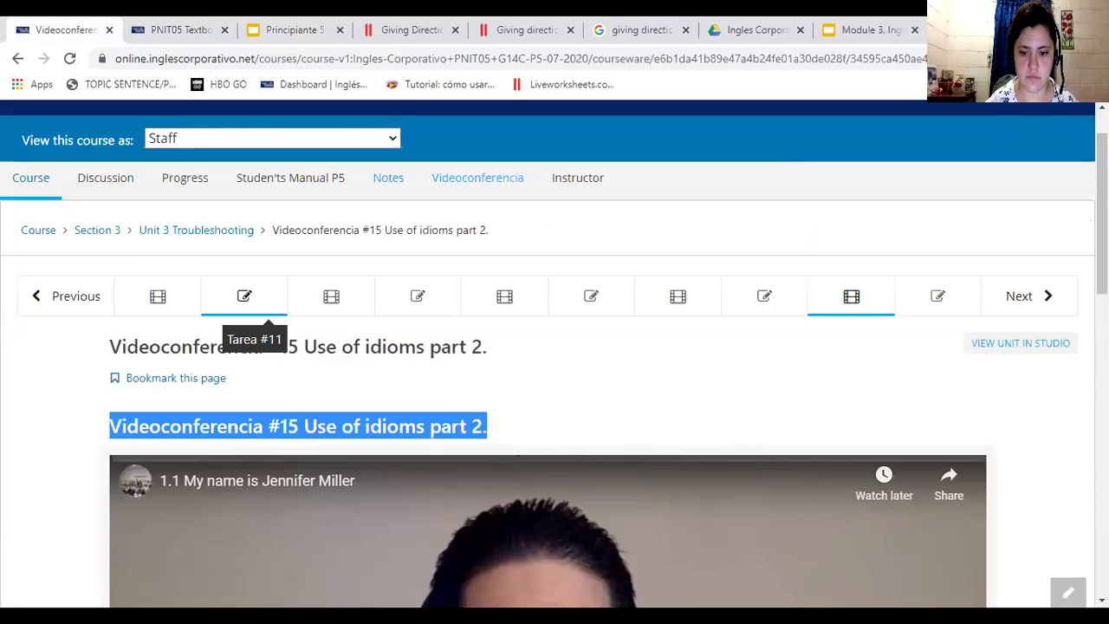
# - Open Tarea #11 in Unit 3 Troubleshooting and look over its questions
pyautogui.click(245, 296)
pyautogui.scroll(-1, 554, 346)
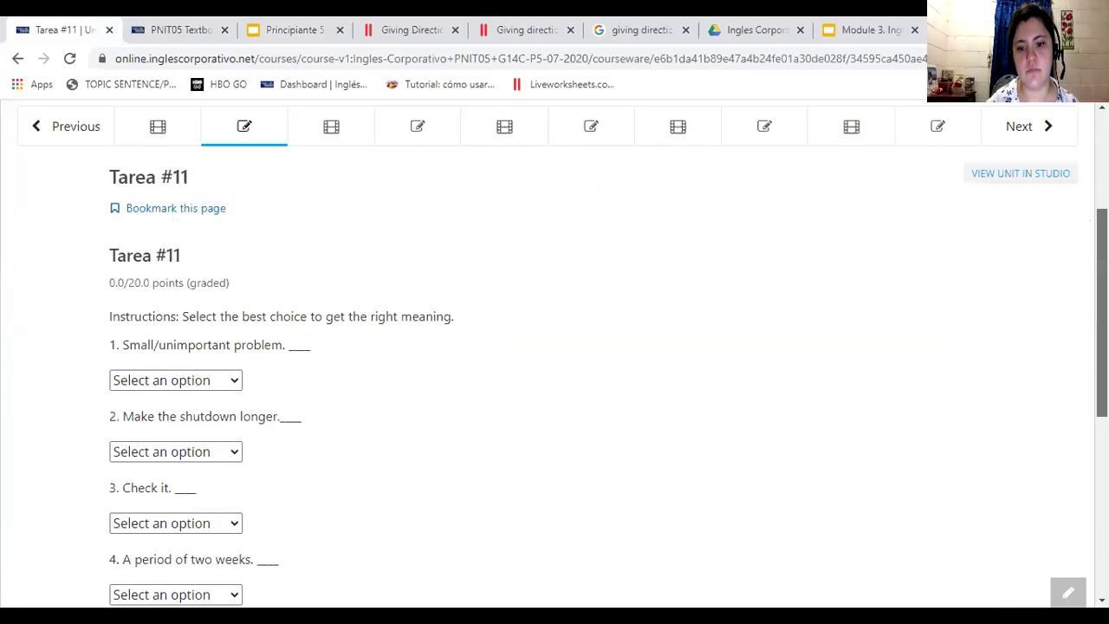
pyautogui.scroll(-1, 555, 346)
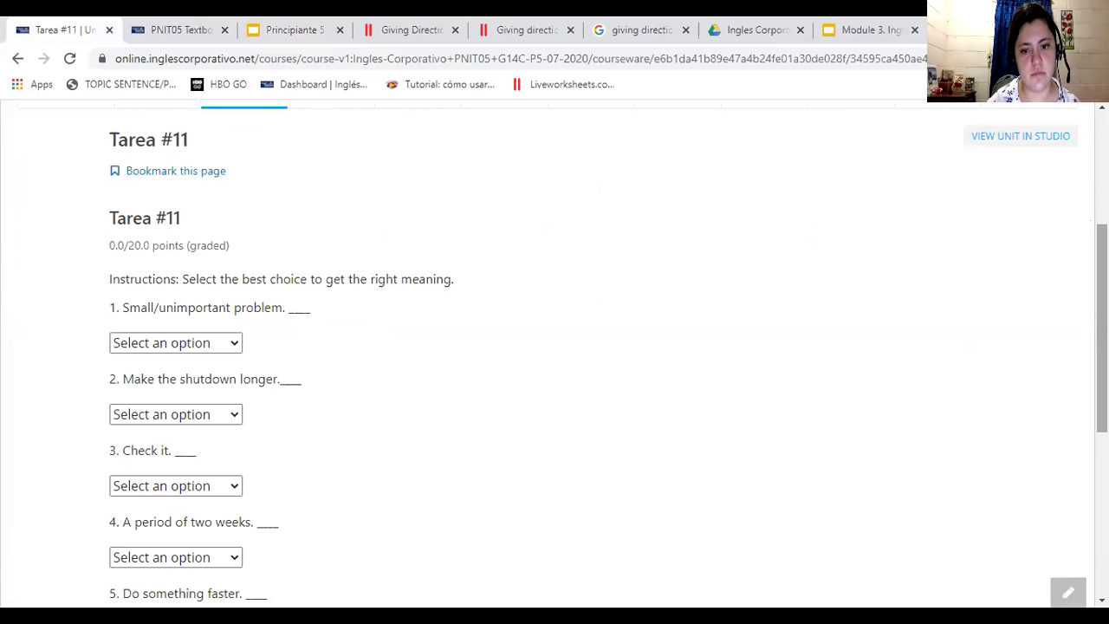
pyautogui.scroll(2, 555, 347)
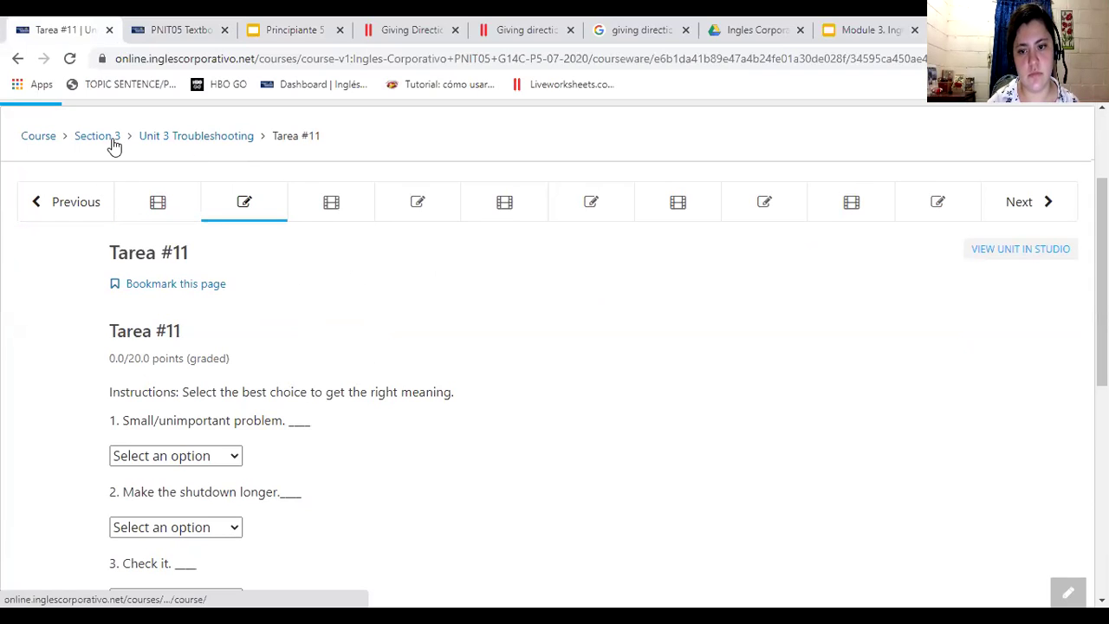
# - Return to the course outline and open Tarea #1 from Unit 1 Manufacturing in Section 1
pyautogui.click(38, 136)
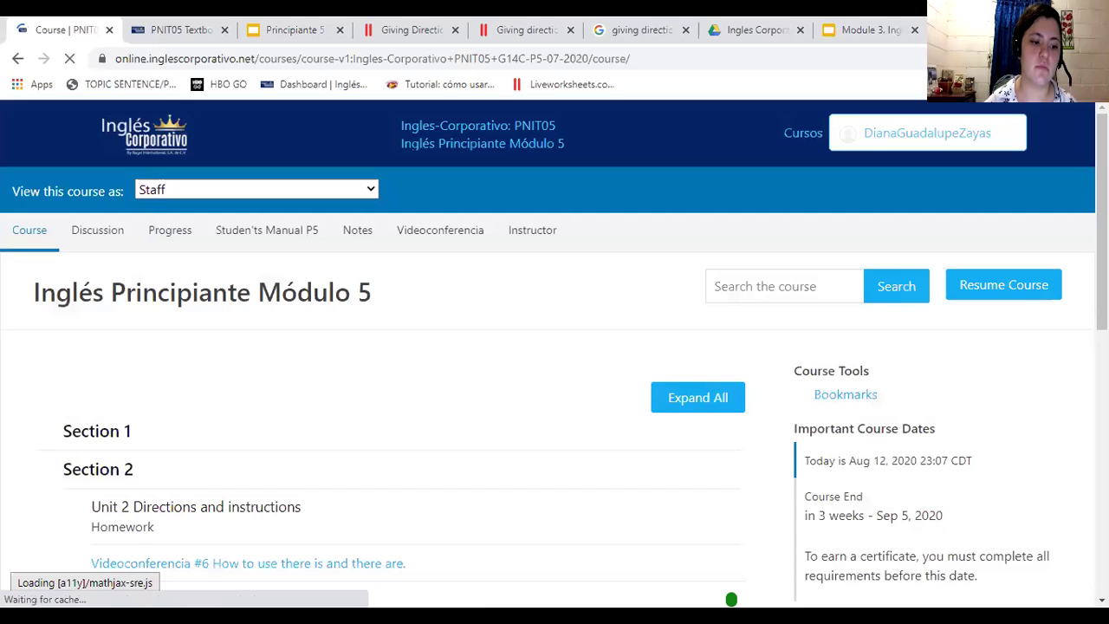
pyautogui.scroll(-1, 555, 347)
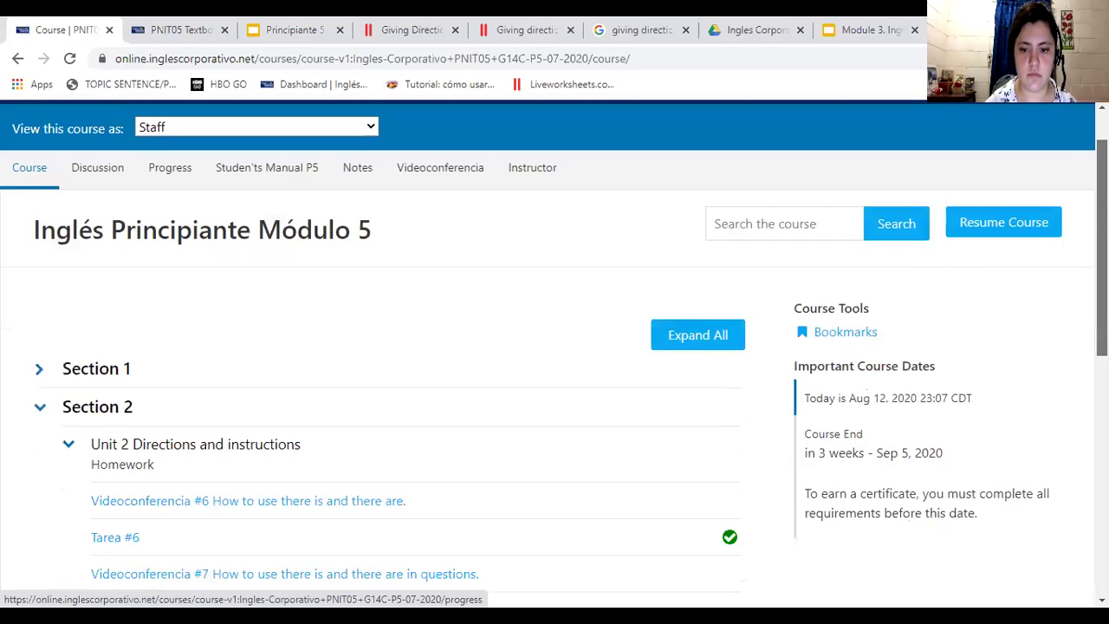
pyautogui.scroll(-2, 324, 431)
pyautogui.scroll(-1, 324, 430)
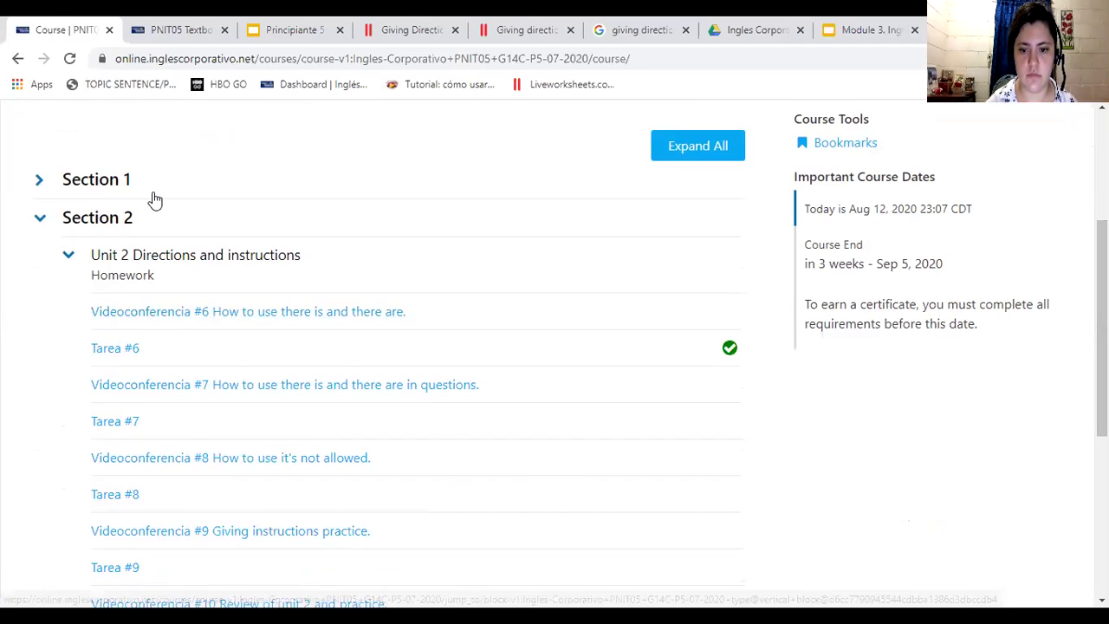
pyautogui.click(130, 181)
pyautogui.click(171, 227)
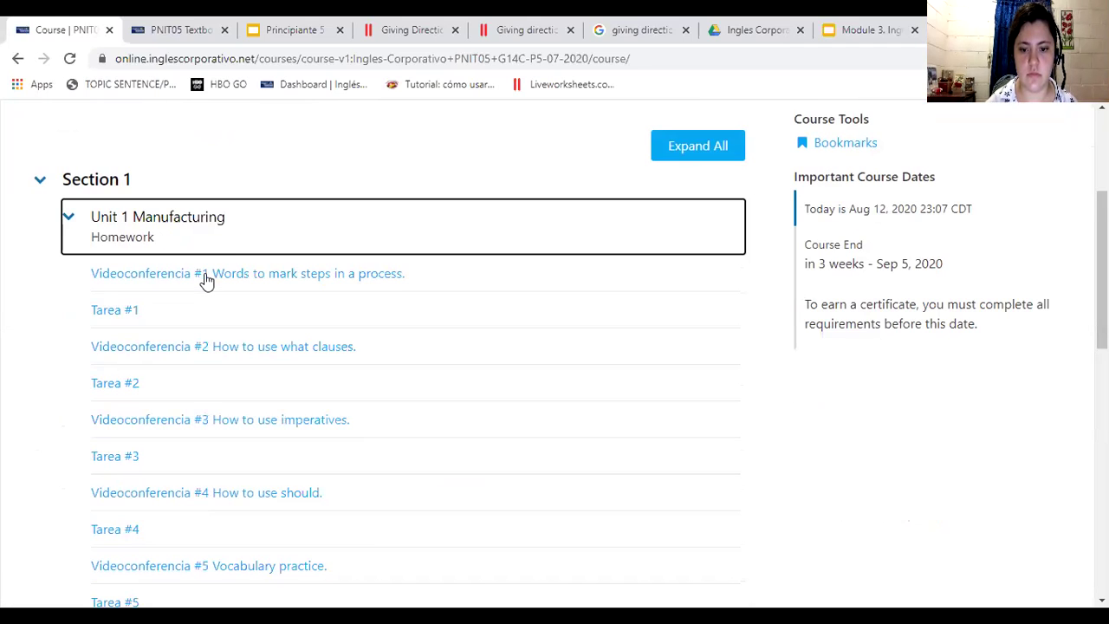
pyautogui.click(206, 276)
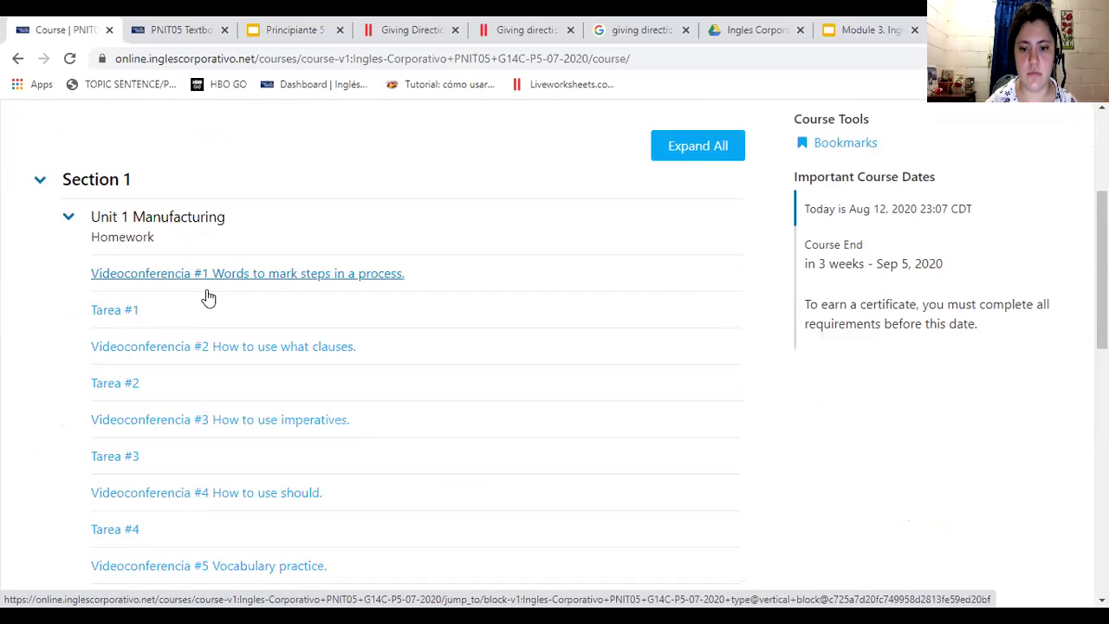
pyautogui.click(128, 312)
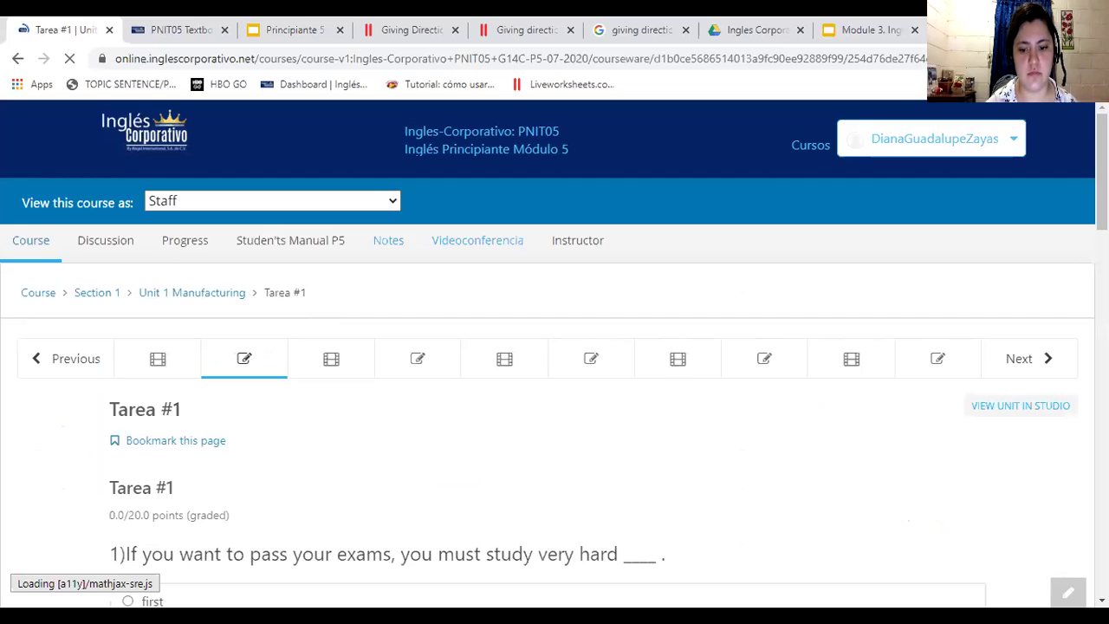
# - Answer question 1 of Tarea #1 with "first" and question 2 with "then"
pyautogui.scroll(-2, 555, 390)
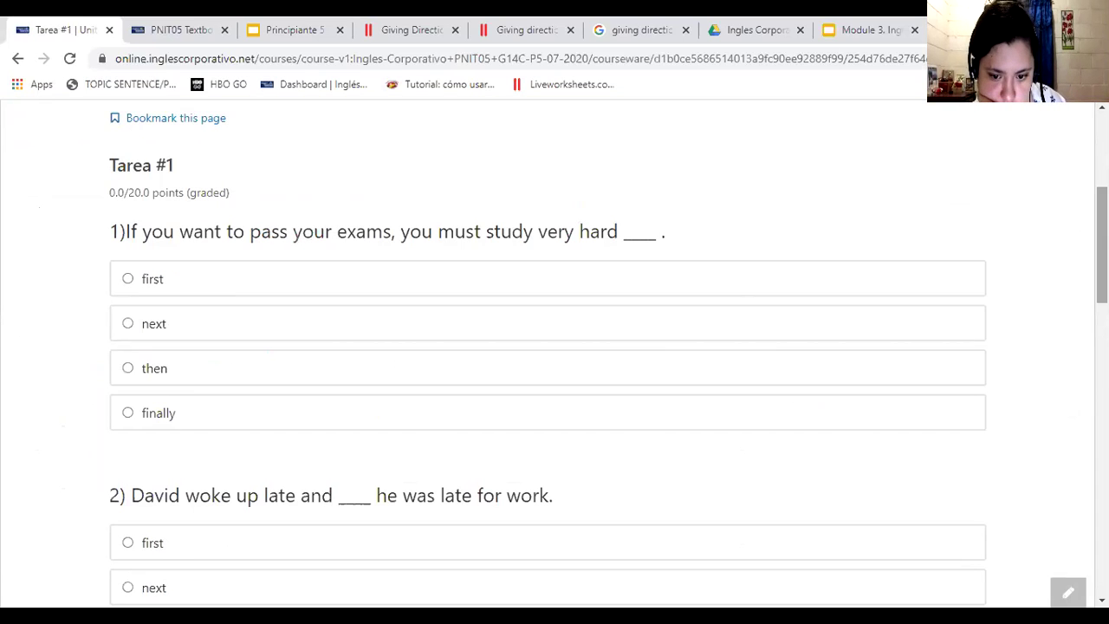
pyautogui.click(210, 300)
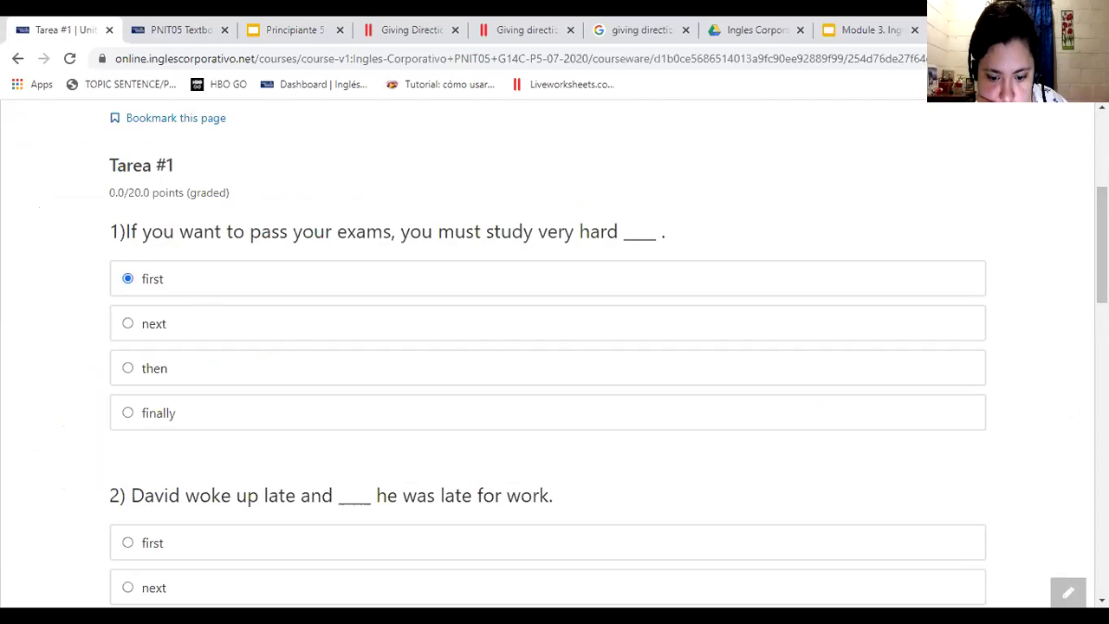
pyautogui.scroll(-2, 548, 346)
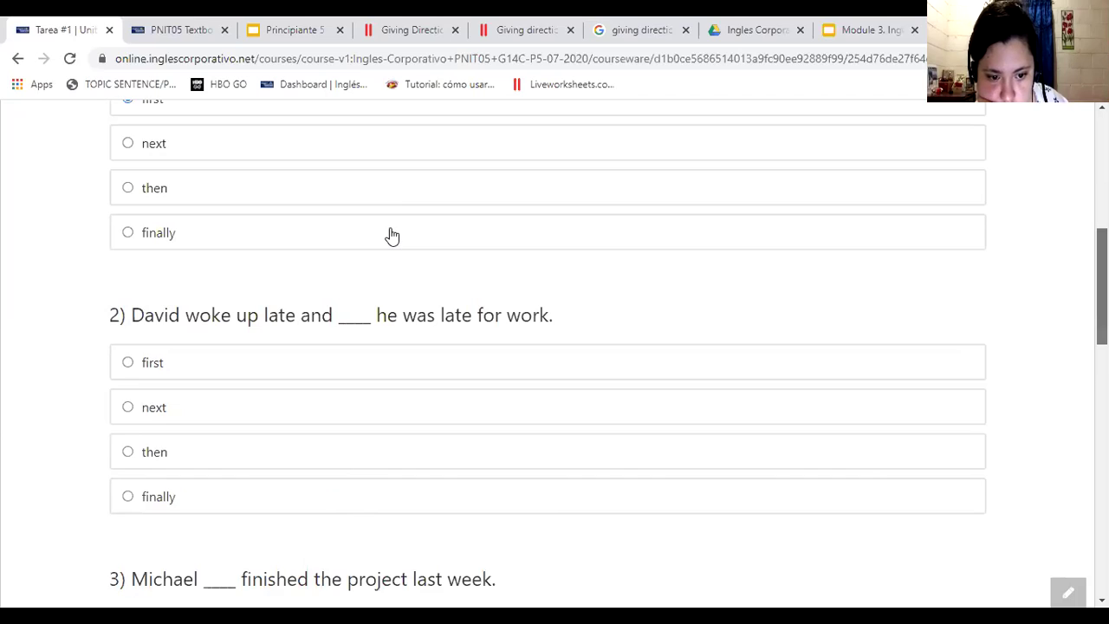
pyautogui.scroll(-1, 389, 235)
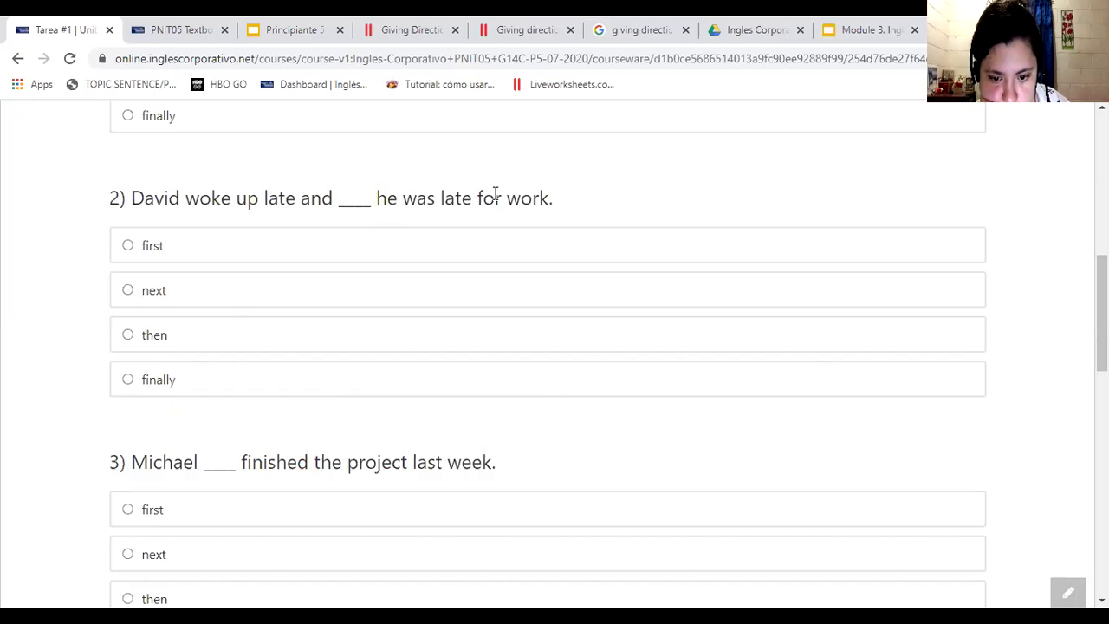
pyautogui.click(178, 308)
pyautogui.click(513, 348)
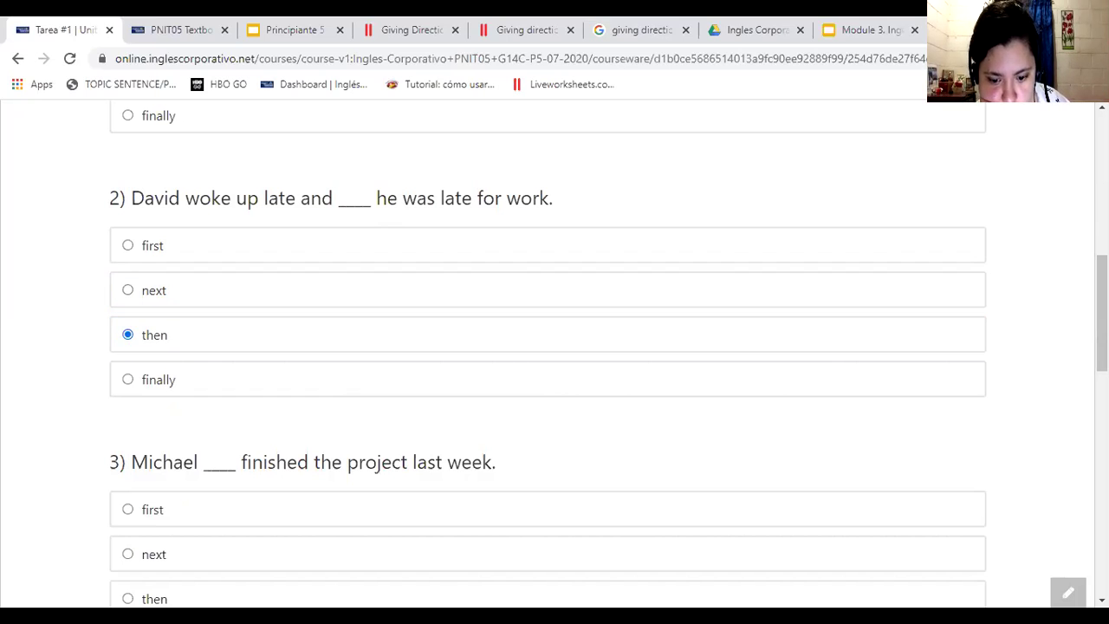
# - Answer question 3 of Tarea #1 with "finally" and question 4 with "first"
pyautogui.scroll(-3, 555, 347)
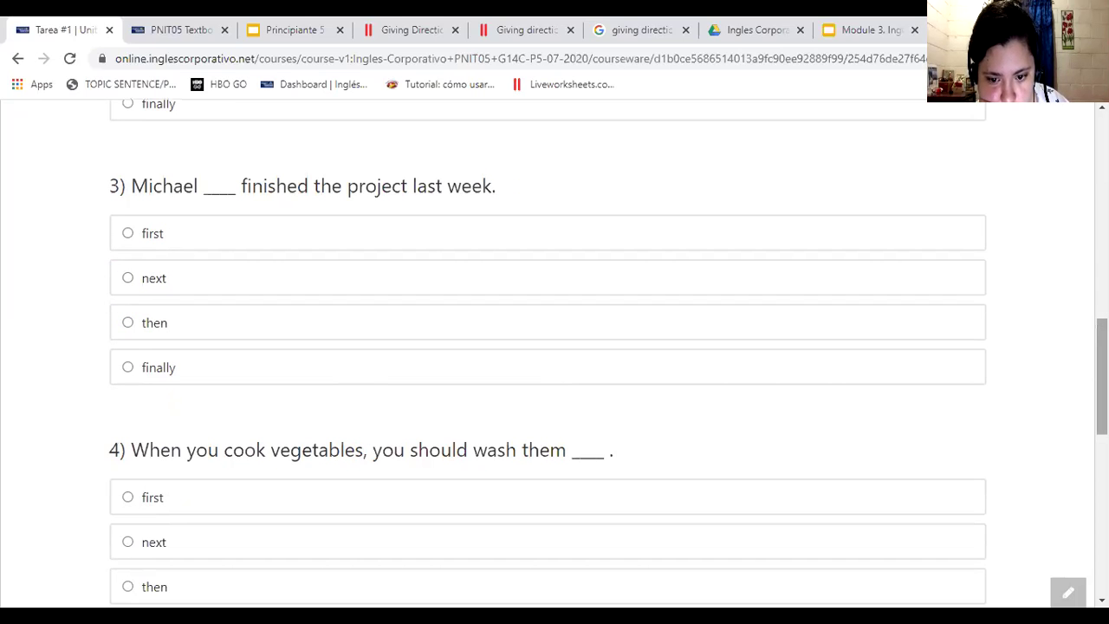
pyautogui.click(599, 382)
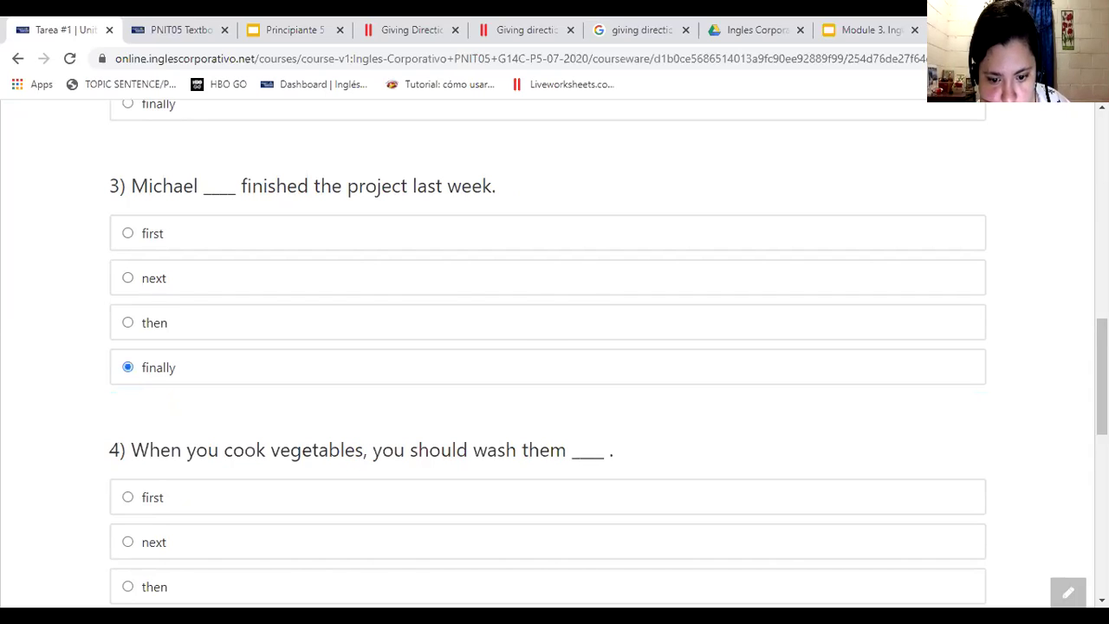
pyautogui.scroll(-2, 555, 346)
pyautogui.scroll(-1, 782, 294)
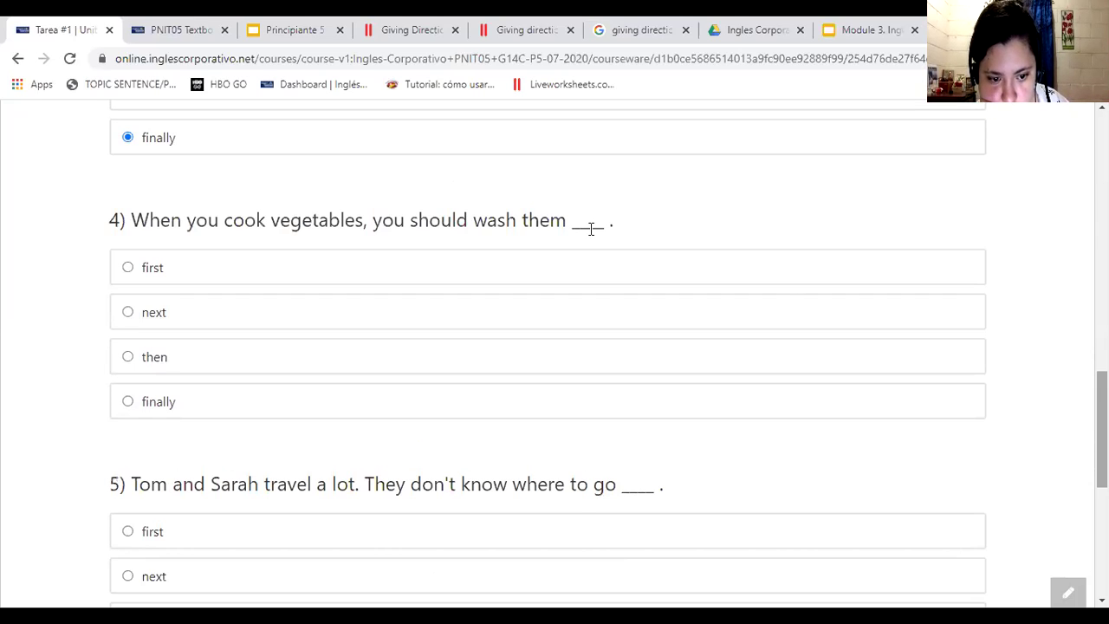
pyautogui.click(218, 263)
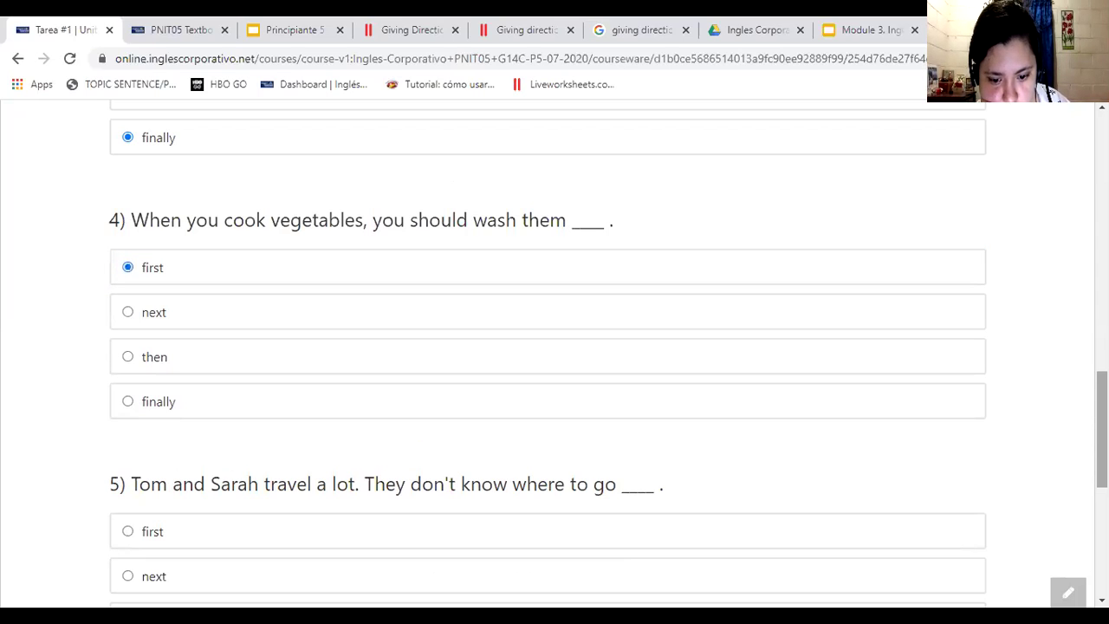
# - Answer question 5 of Tarea #1 with "next" and submit the assignment
pyautogui.scroll(-2, 525, 310)
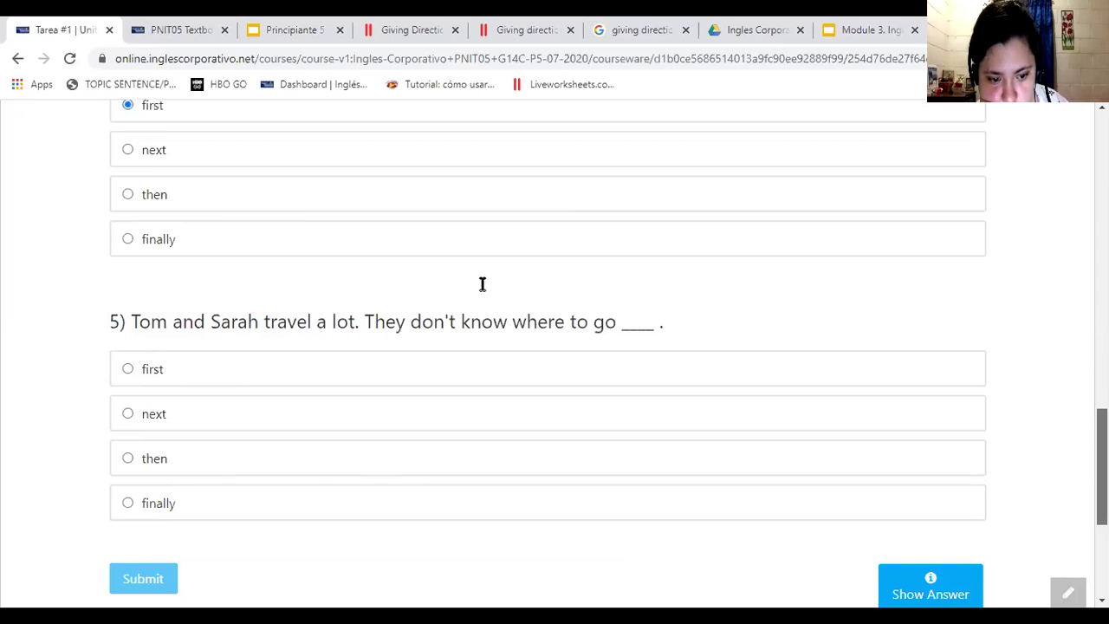
pyautogui.scroll(-1, 483, 284)
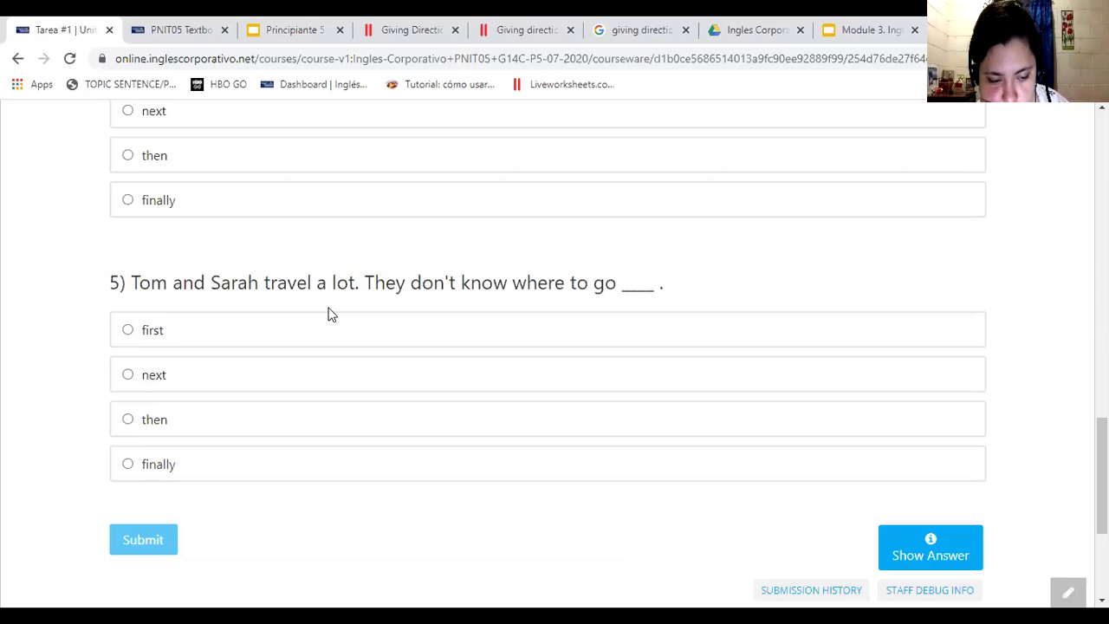
pyautogui.click(276, 321)
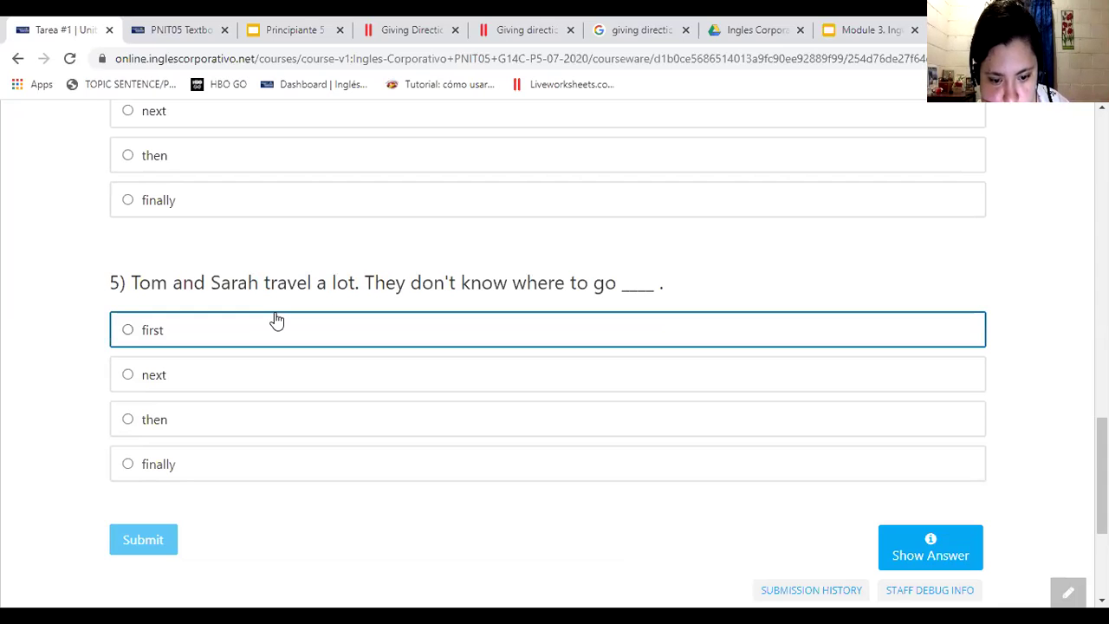
pyautogui.click(269, 431)
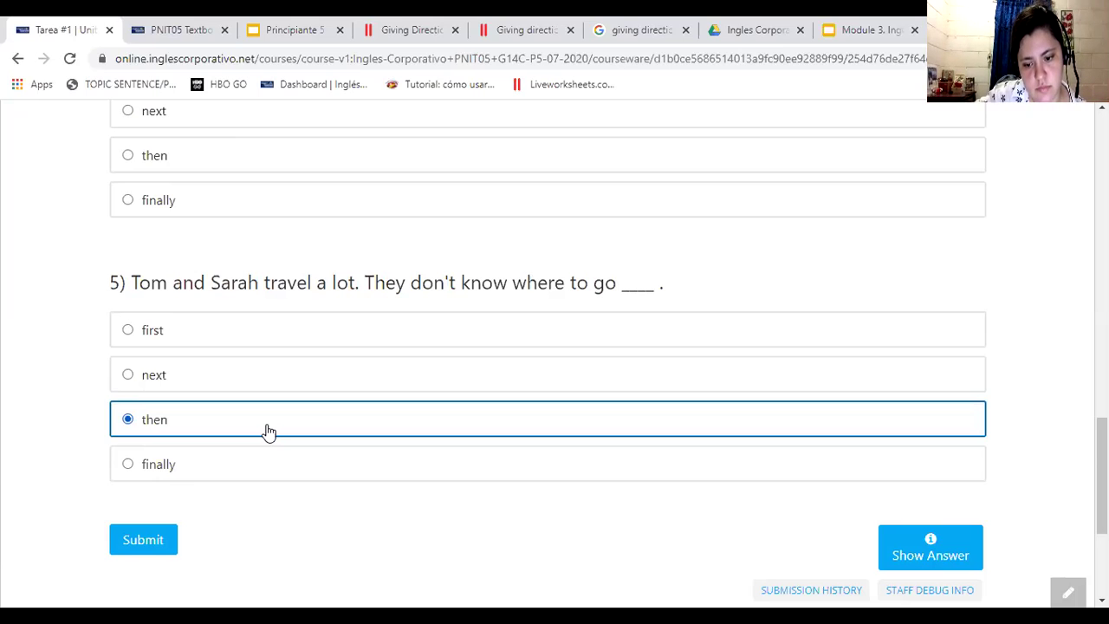
pyautogui.click(217, 387)
pyautogui.click(155, 554)
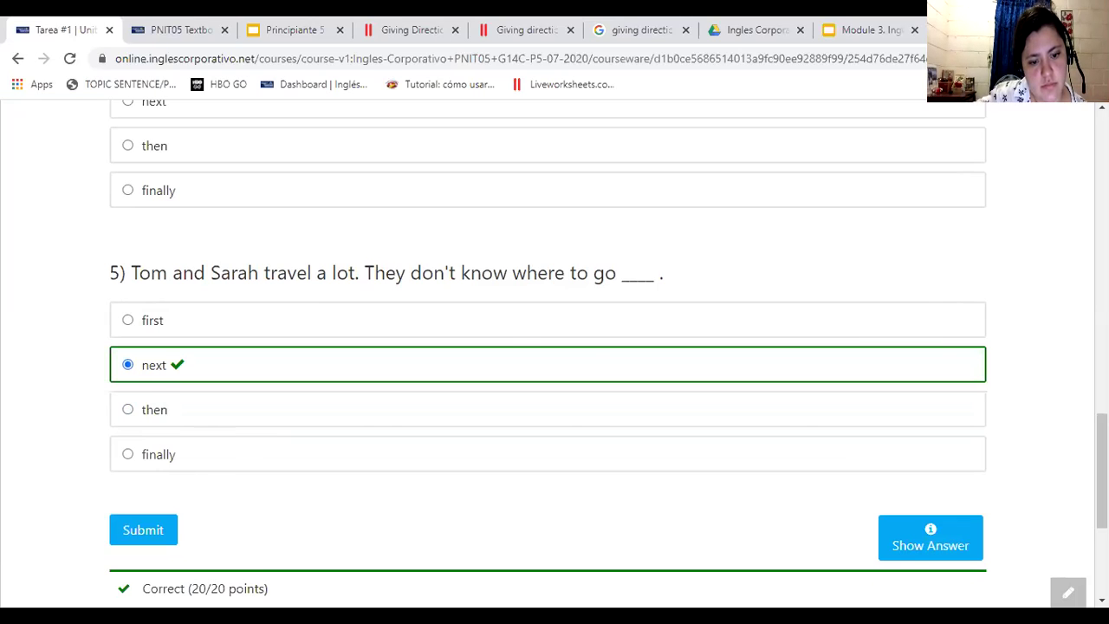
# - Open Tarea #2 in the same unit and answer question 1 with "What I am saying is..."
pyautogui.press('Home')
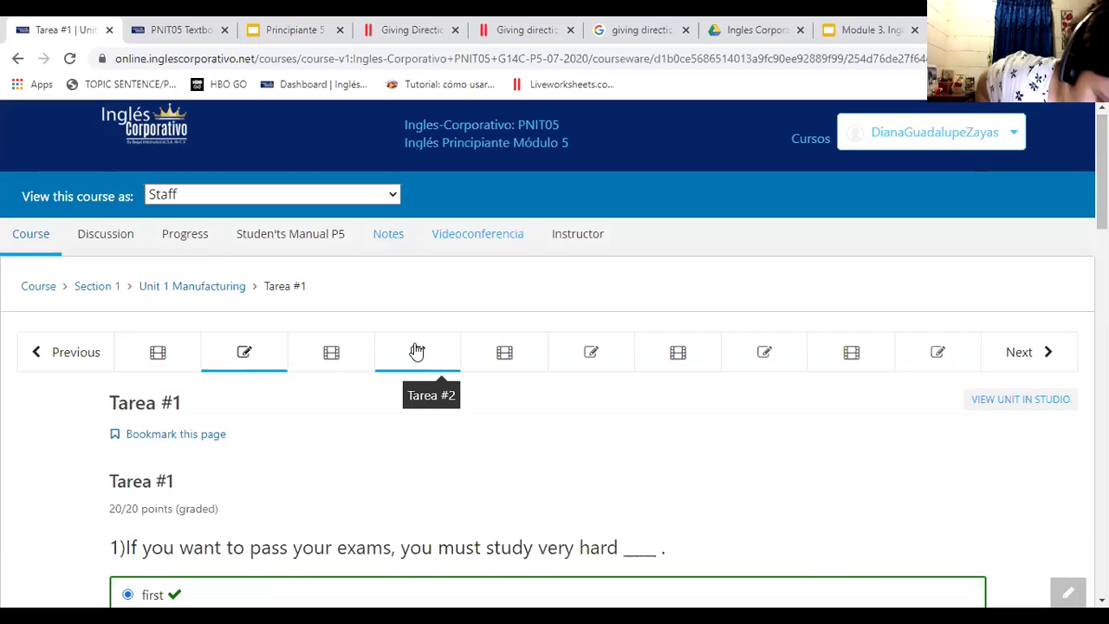
pyautogui.click(417, 350)
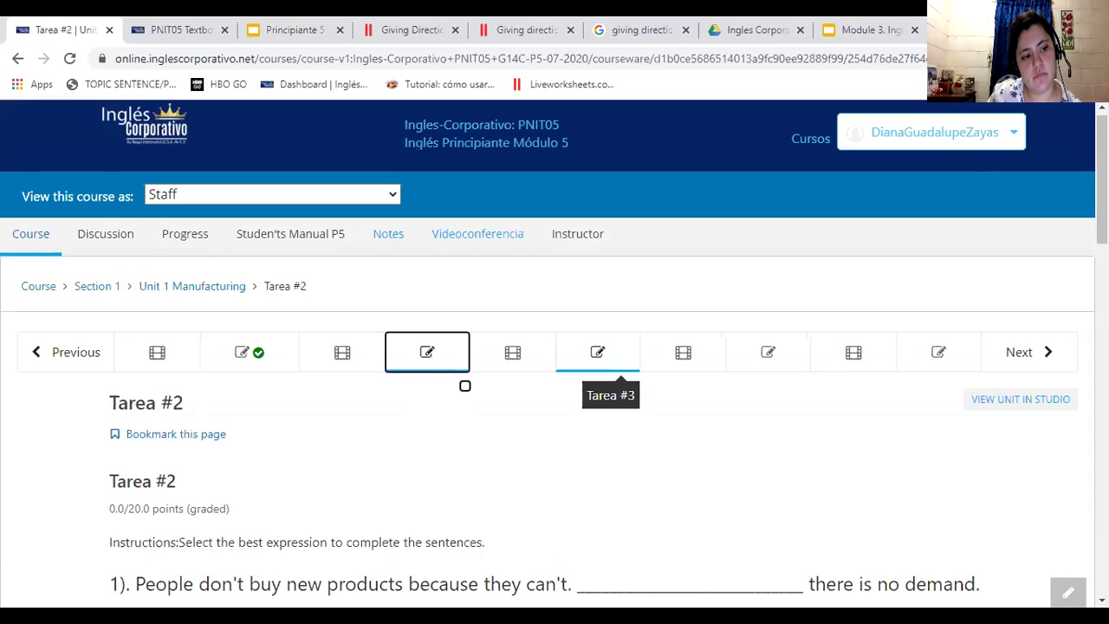
pyautogui.scroll(-1, 598, 364)
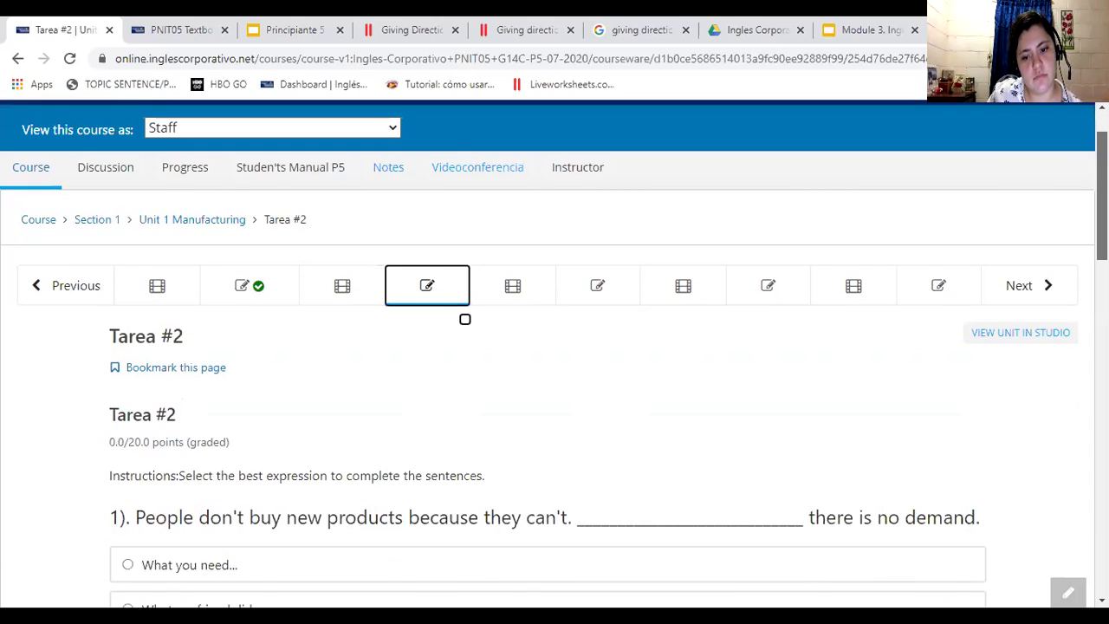
pyautogui.scroll(-3, 555, 347)
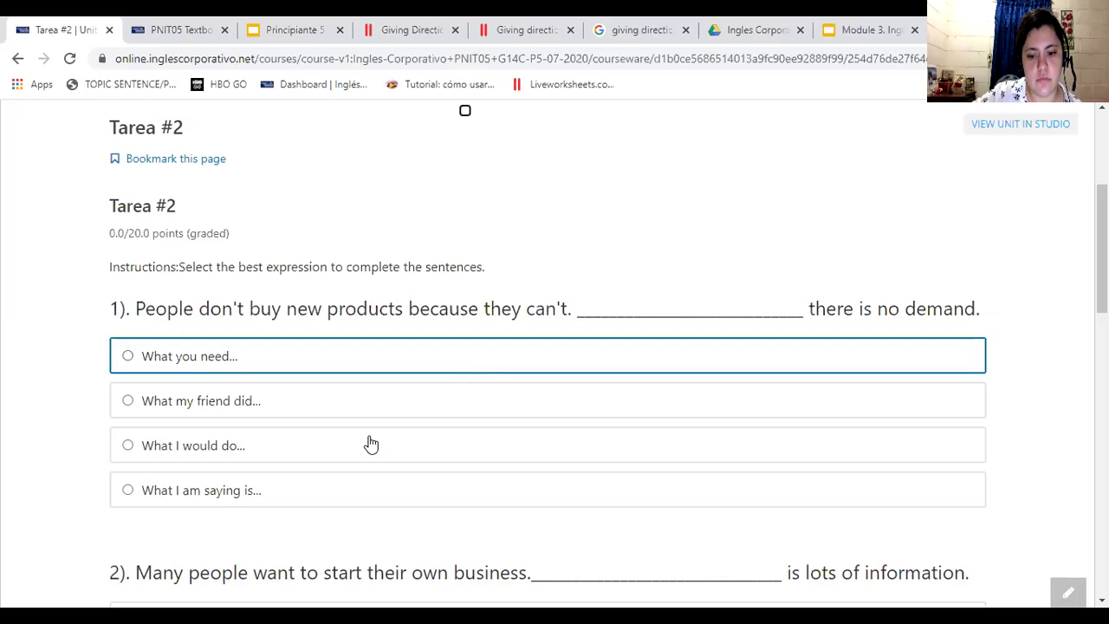
pyautogui.click(350, 490)
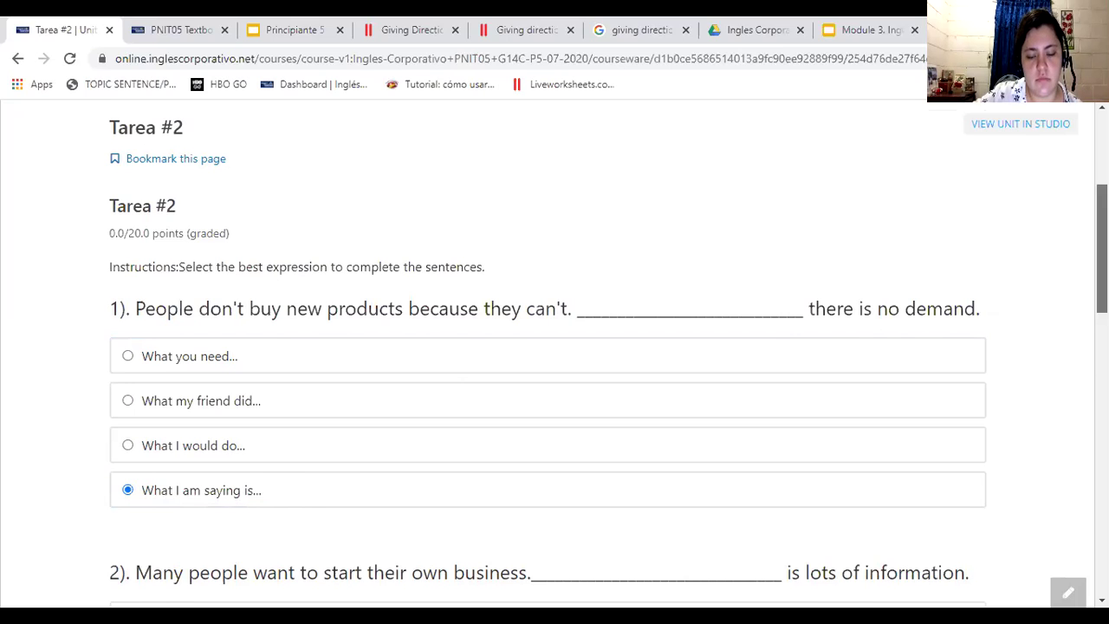
# - Answer question 2 of Tarea #2 with "What you need..." and question 3 with "What my friend did..."
pyautogui.scroll(-3, 555, 355)
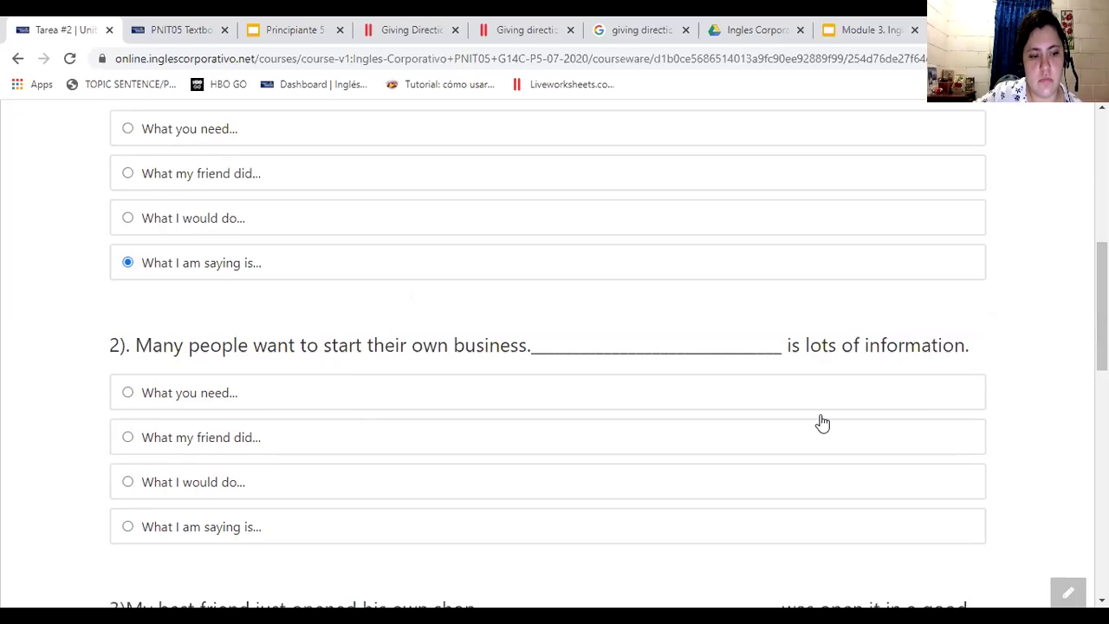
pyautogui.click(189, 393)
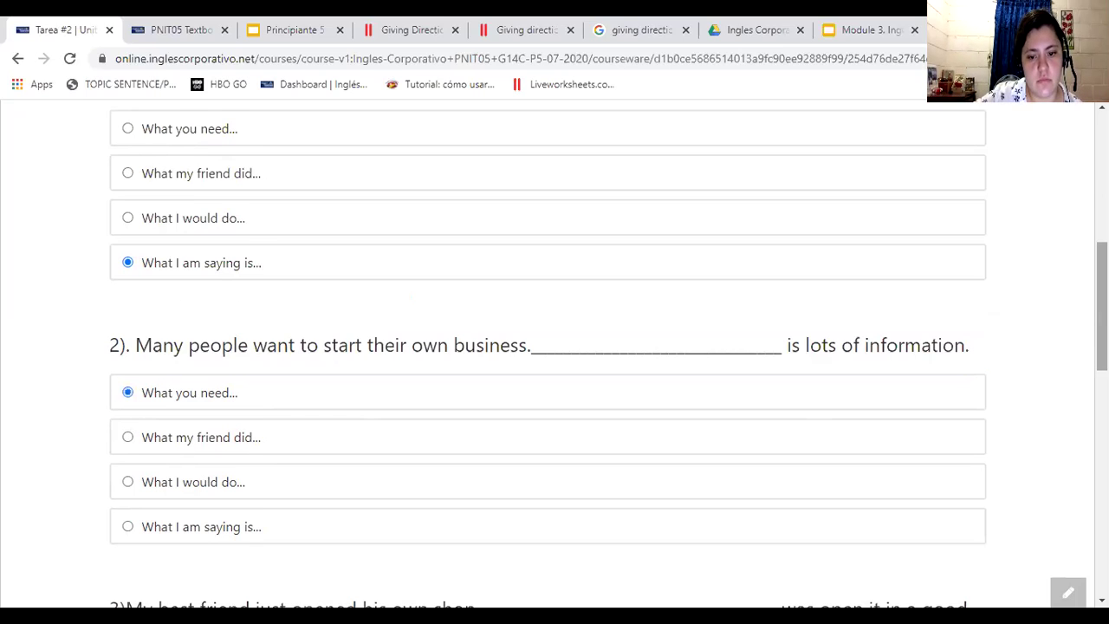
pyautogui.scroll(-3, 555, 347)
pyautogui.scroll(-1, 555, 346)
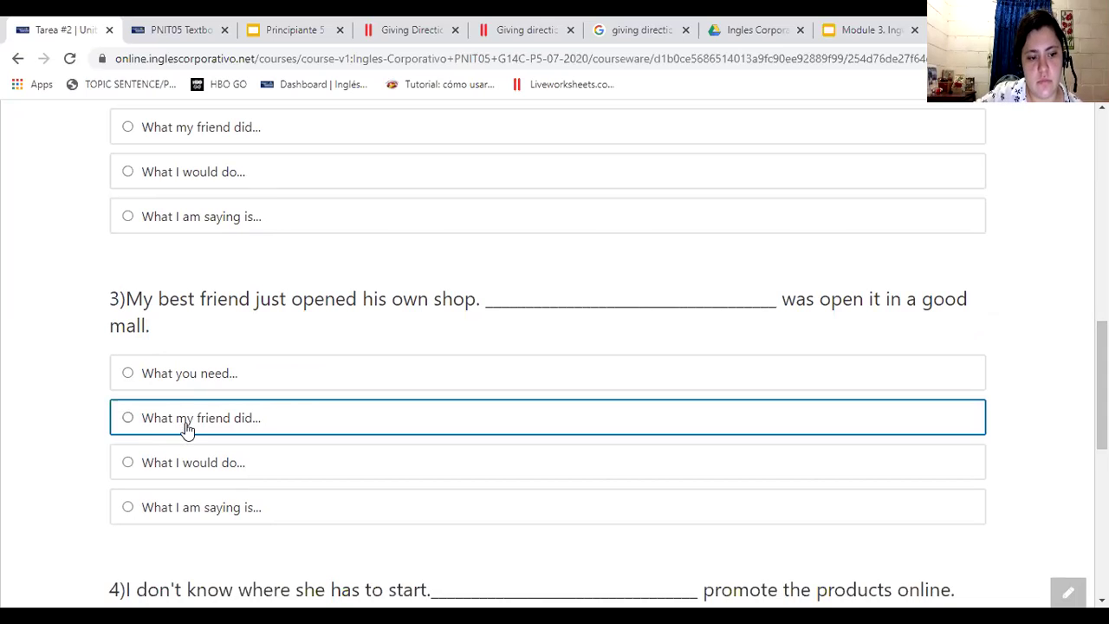
pyautogui.press('space')
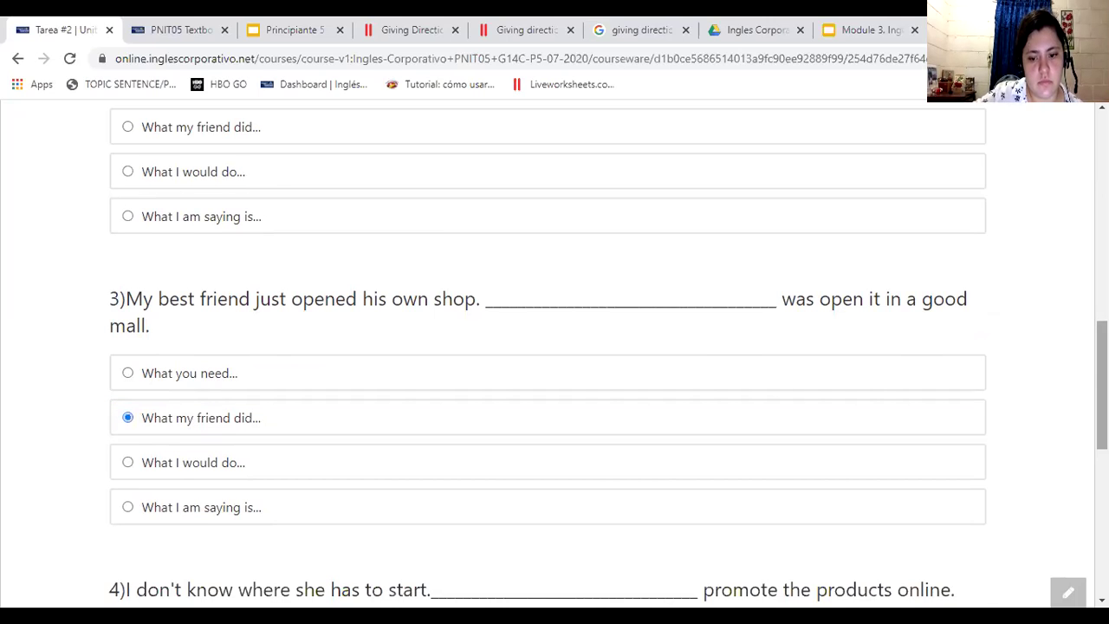
# - Answer question 4 of Tarea #2 with "What I would do..." and submit the assignment
pyautogui.scroll(-3, 555, 347)
pyautogui.scroll(-1, 555, 347)
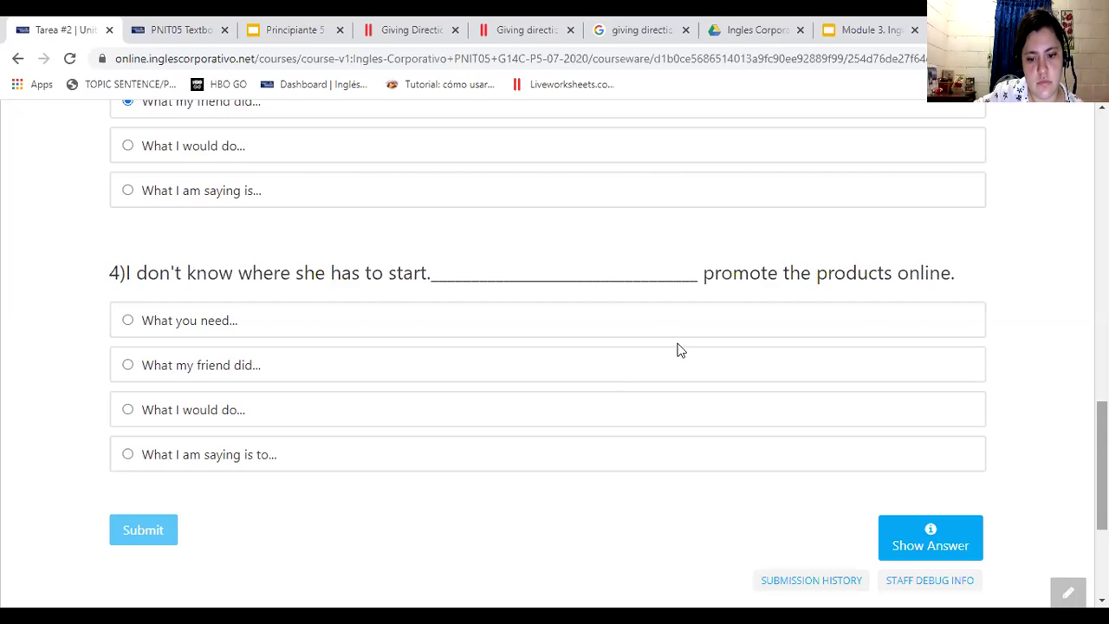
pyautogui.click(555, 430)
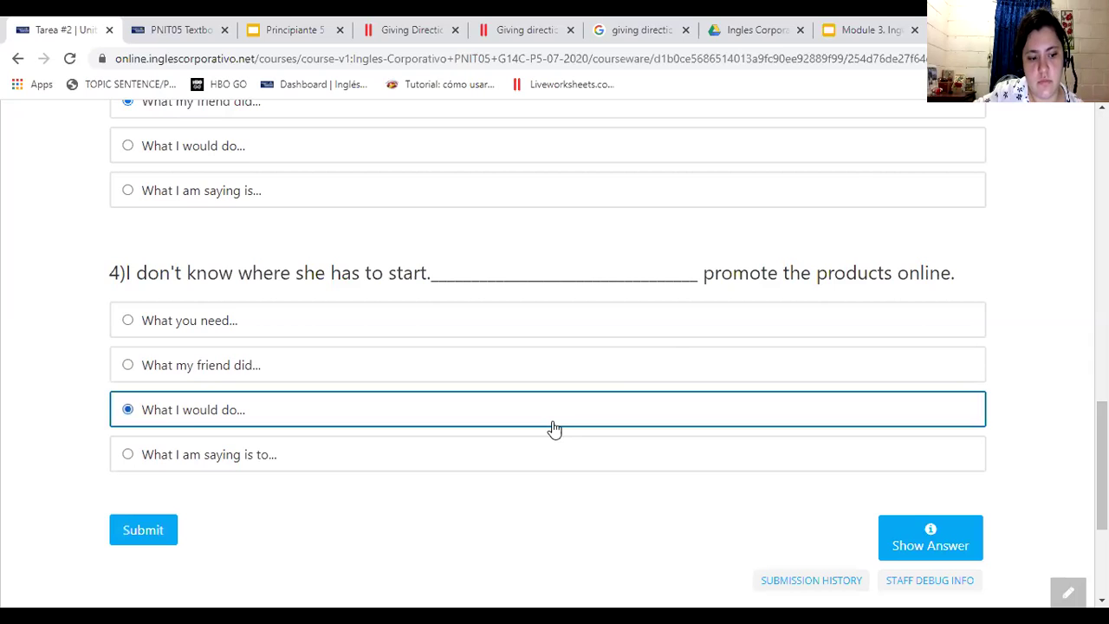
pyautogui.click(132, 539)
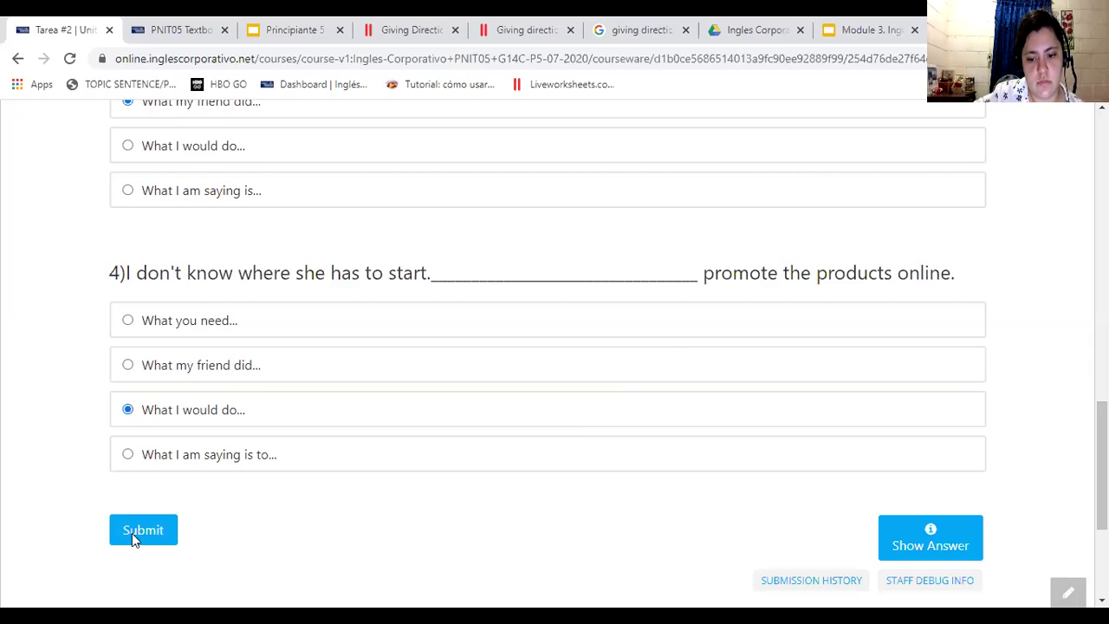
# - Submit the completed Tarea #2 answers for grading
pyautogui.click(131, 533)
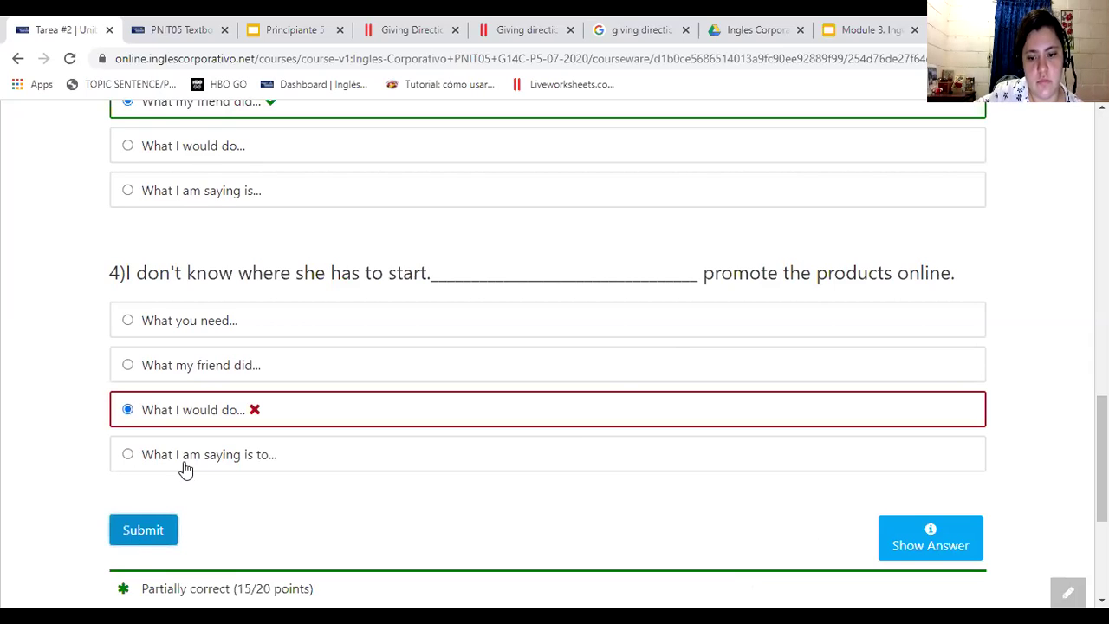
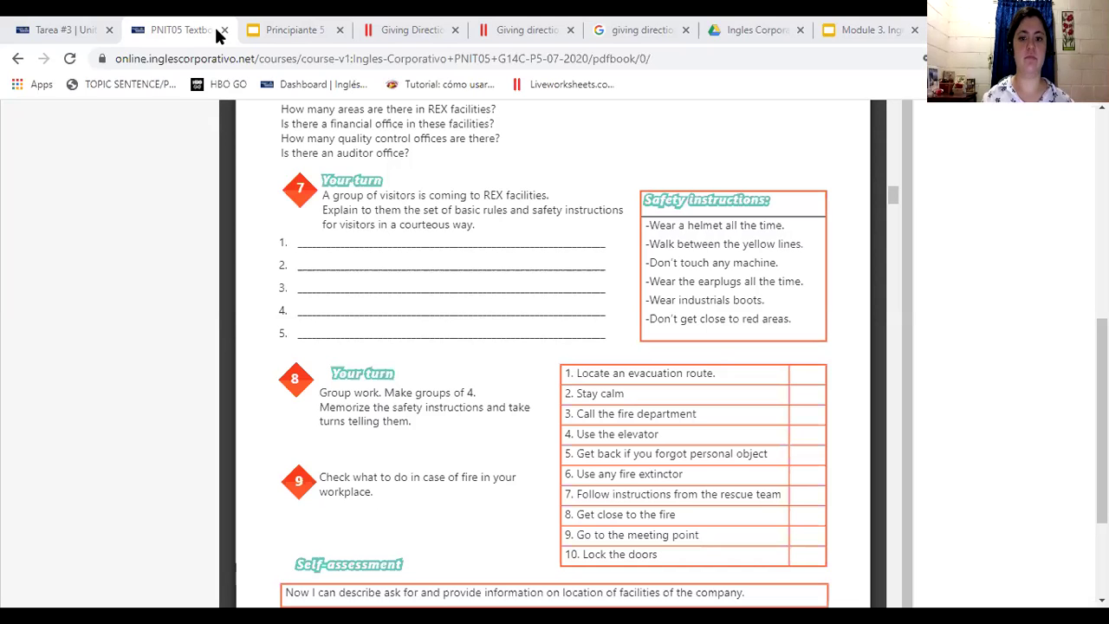
# - Return to the course outline, expand Unit 2 Directions and instructions in Section 2, and open Videoconferencia #7
pyautogui.click(79, 33)
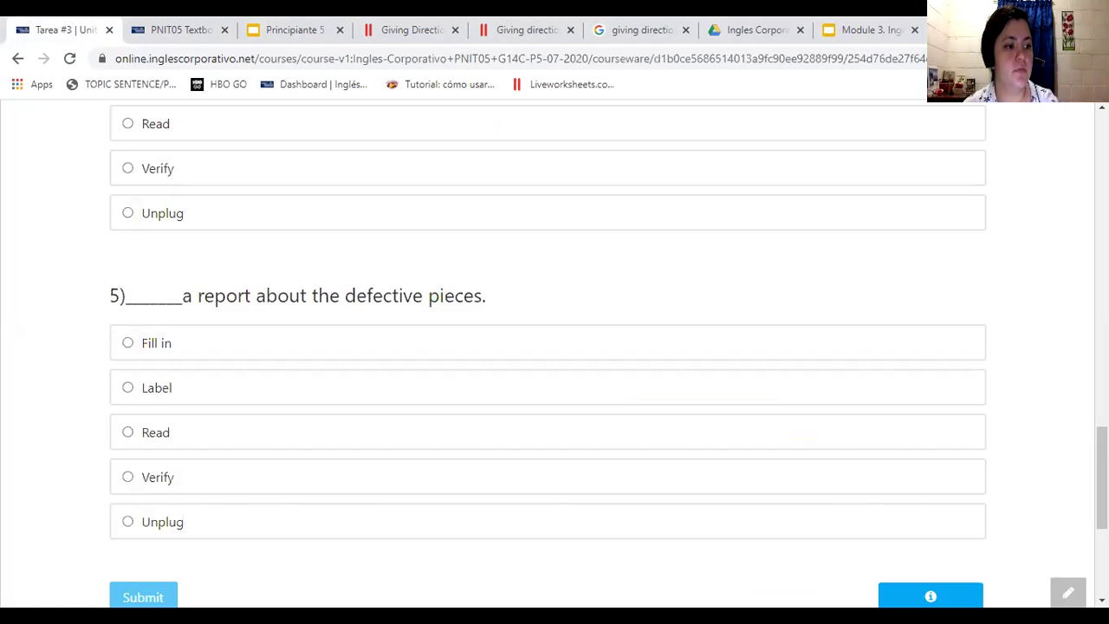
pyautogui.press('Home')
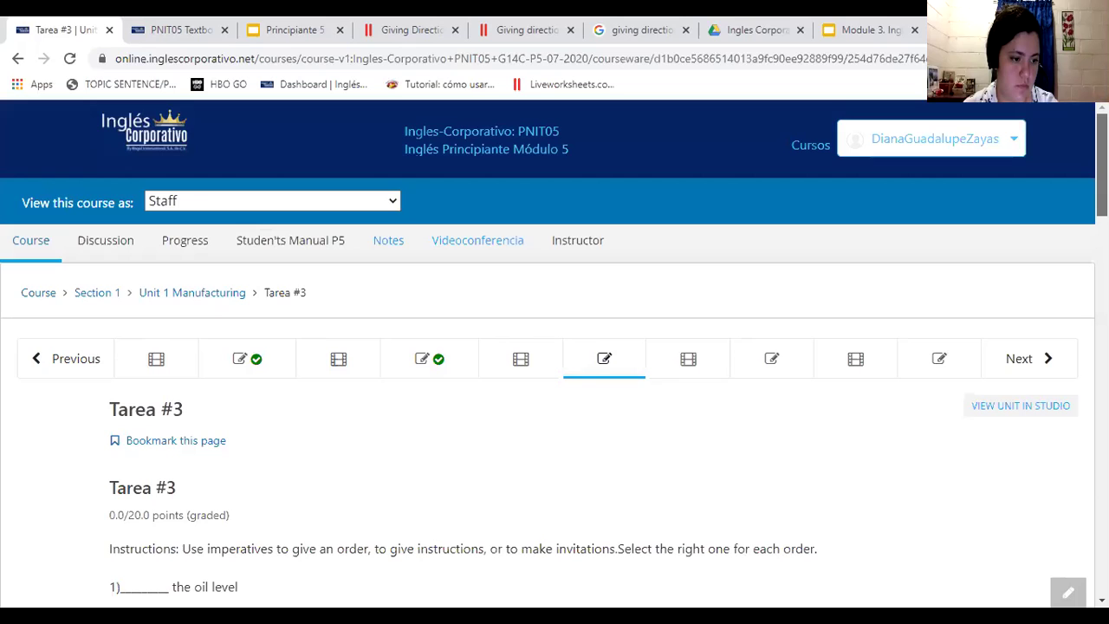
pyautogui.click(1044, 364)
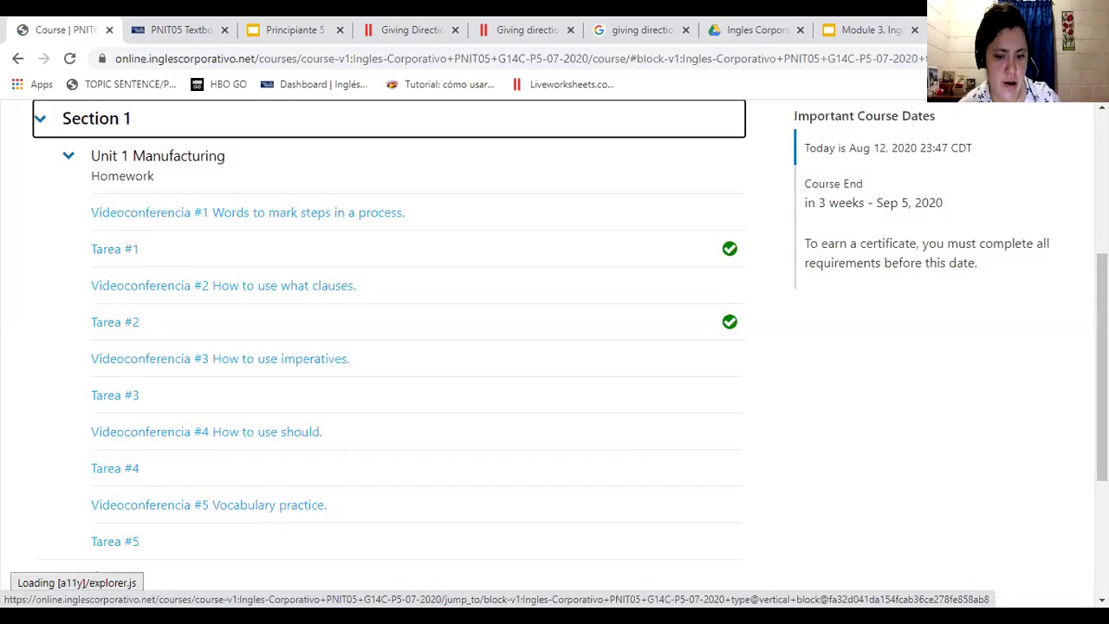
pyautogui.scroll(-3, 292, 379)
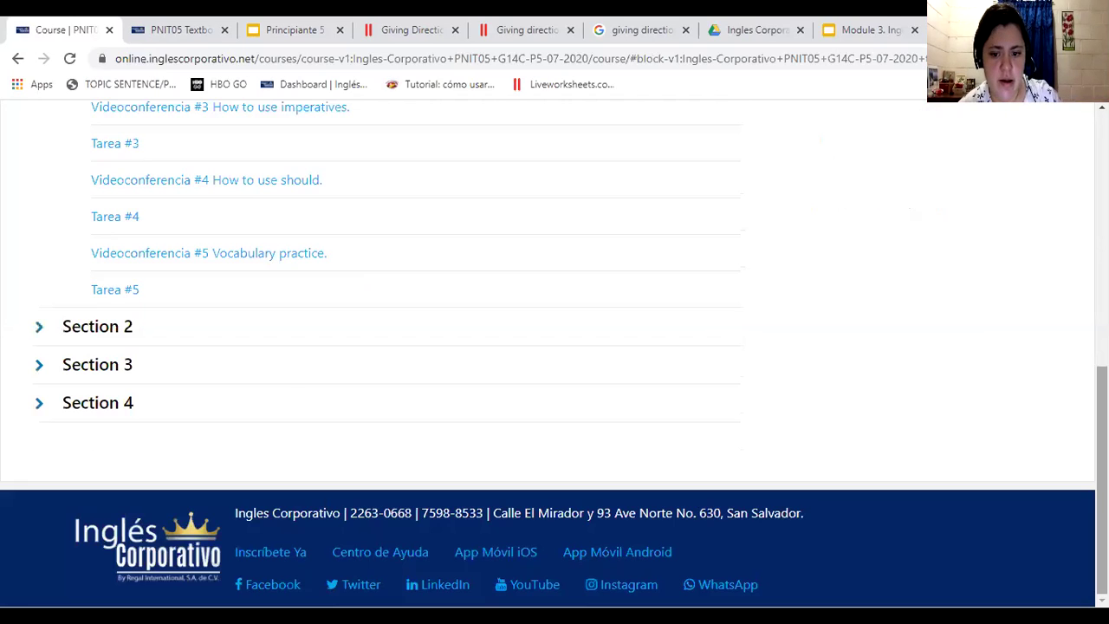
pyautogui.click(220, 341)
pyautogui.click(234, 368)
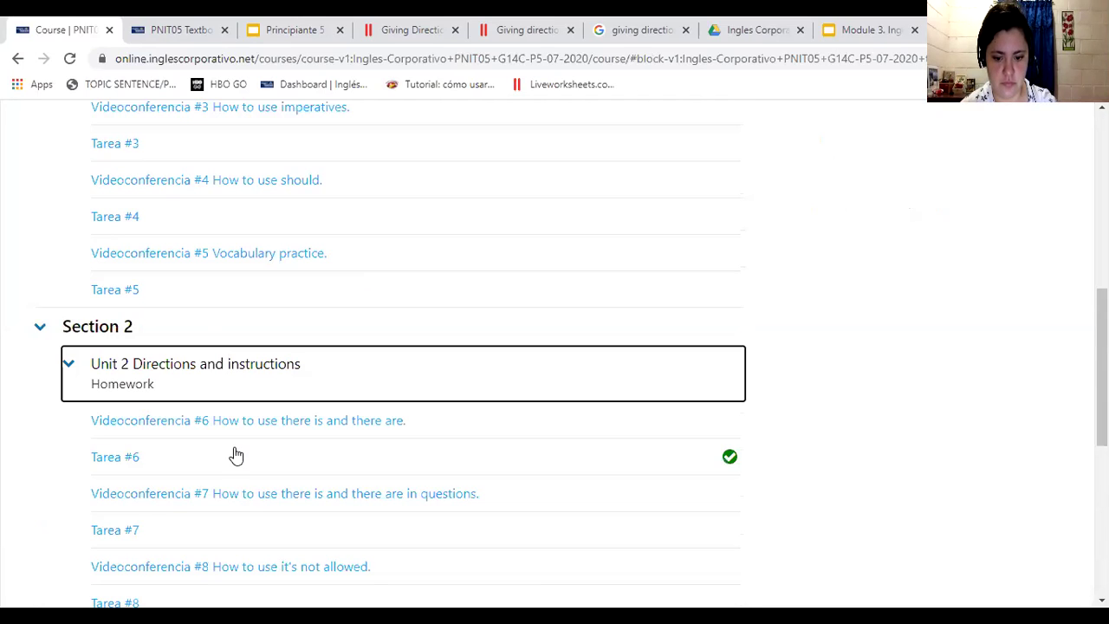
pyautogui.click(244, 502)
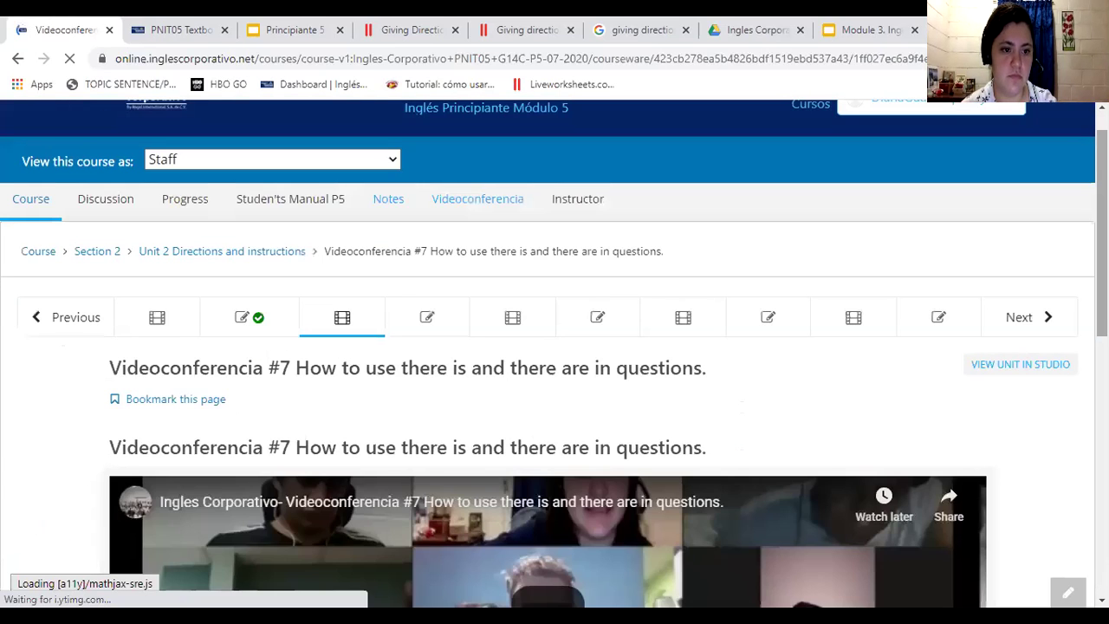
# - Open the "Is there / Are there ... ?" post in the discussion below the Videoconferencia #7 video
pyautogui.scroll(-1, 555, 347)
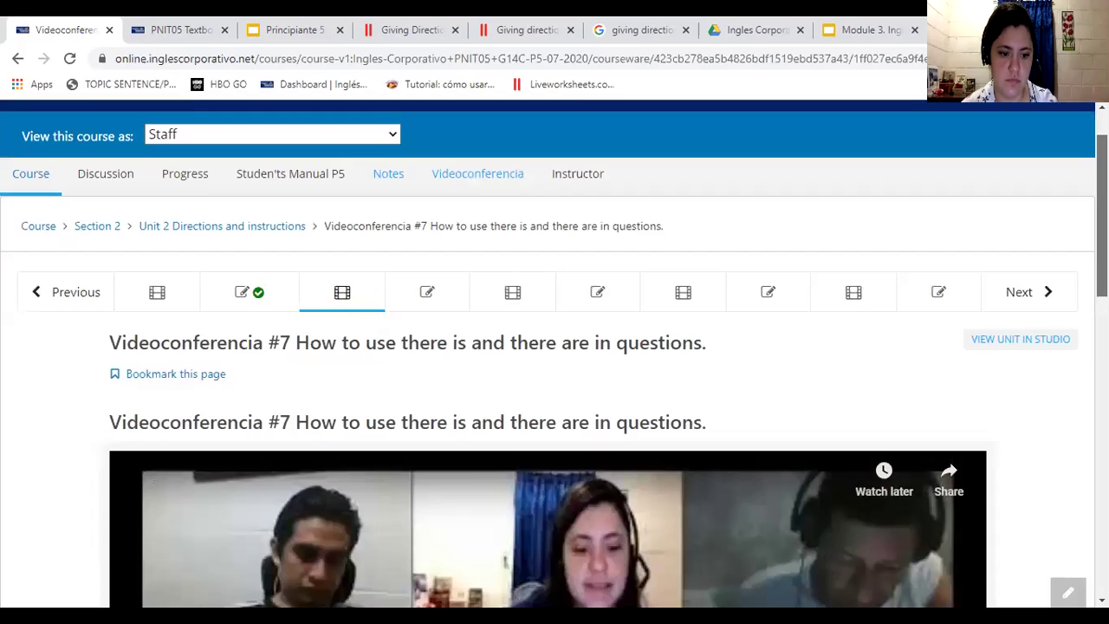
pyautogui.scroll(-2, 554, 346)
pyautogui.scroll(-2, 555, 347)
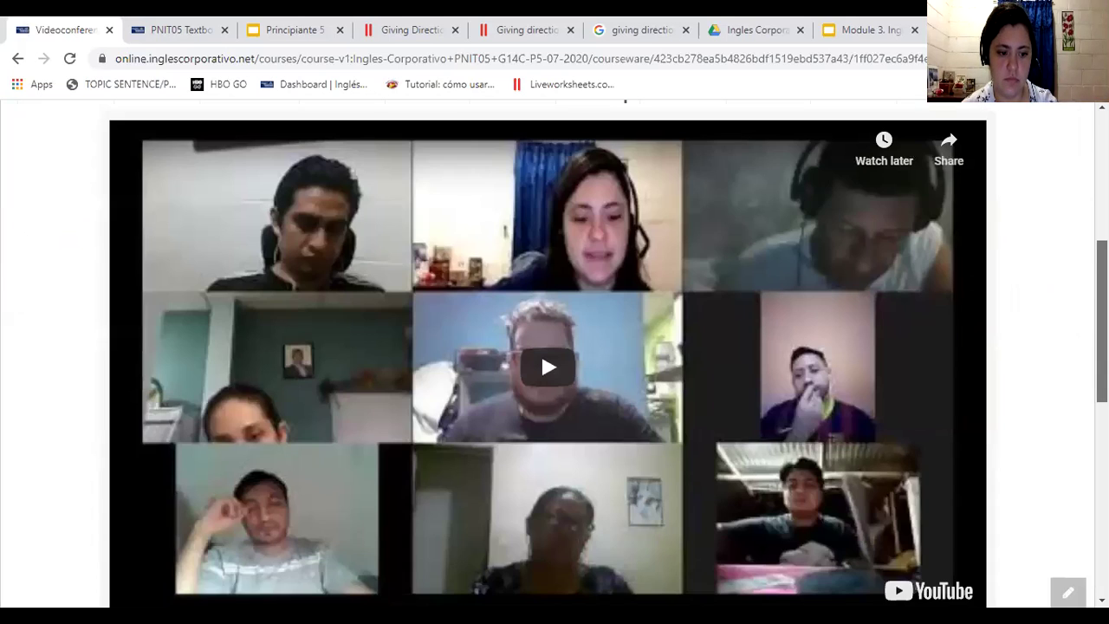
pyautogui.scroll(-2, 541, 352)
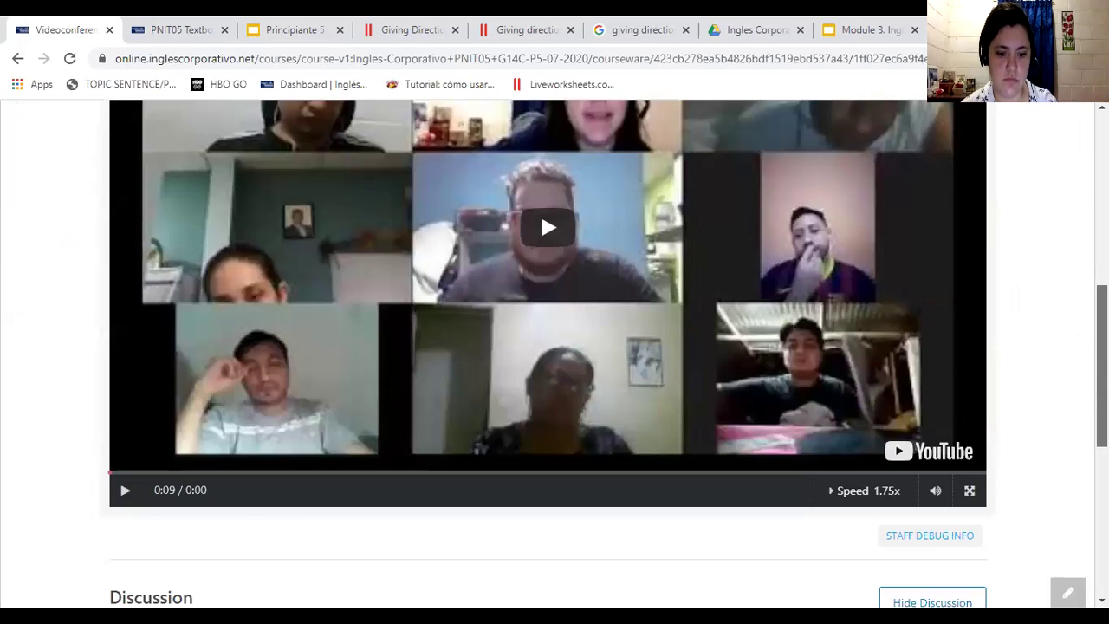
pyautogui.scroll(-3, 647, 322)
pyautogui.scroll(-2, 641, 329)
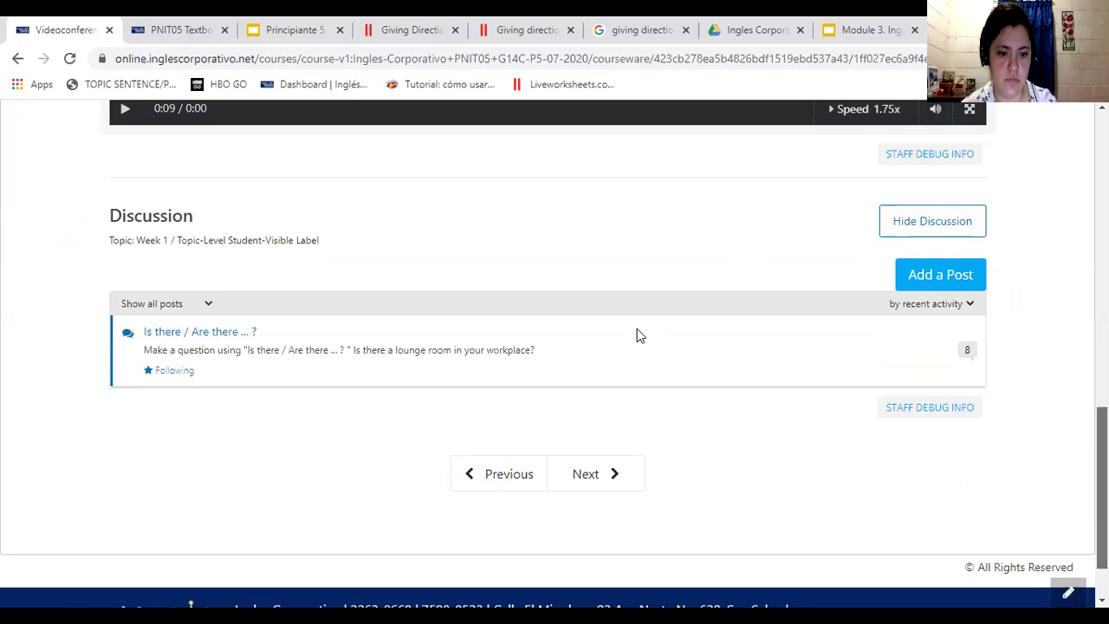
pyautogui.click(637, 329)
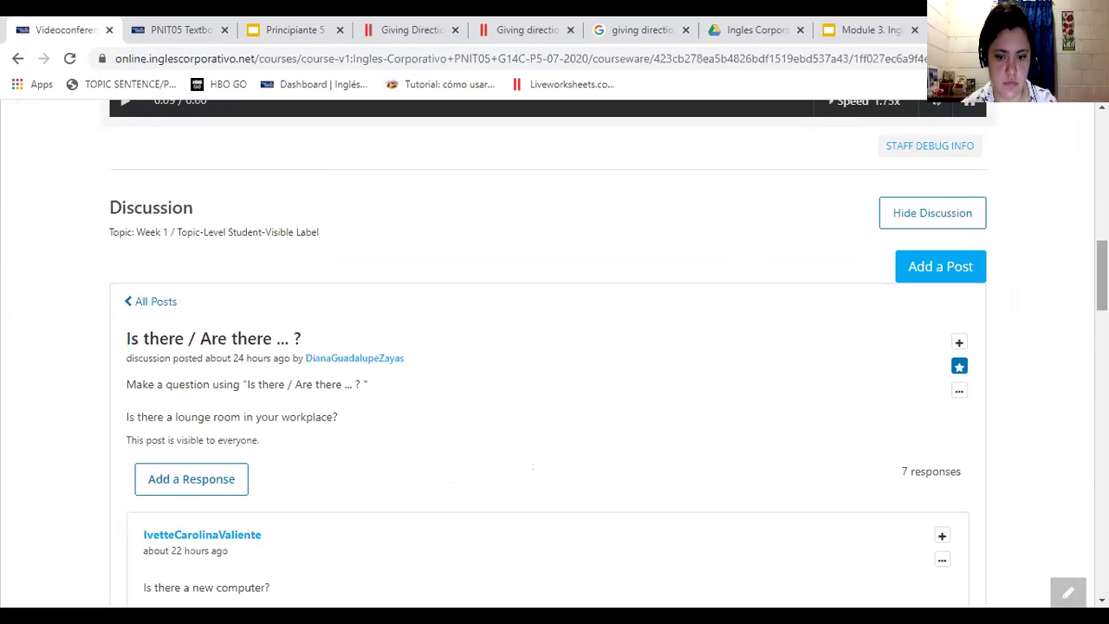
# - Write "Very good!" and, on a new line, "Just remember if you're talking about plurals," as a comment on the new-computer response
pyautogui.scroll(-3, 1102, 277)
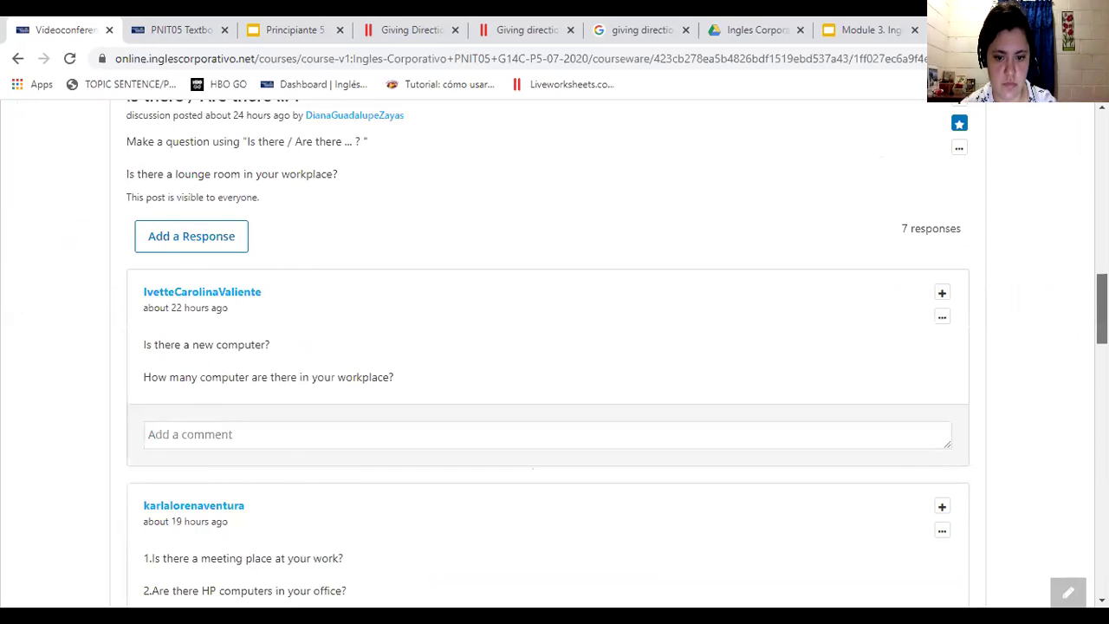
pyautogui.scroll(-1, 451, 248)
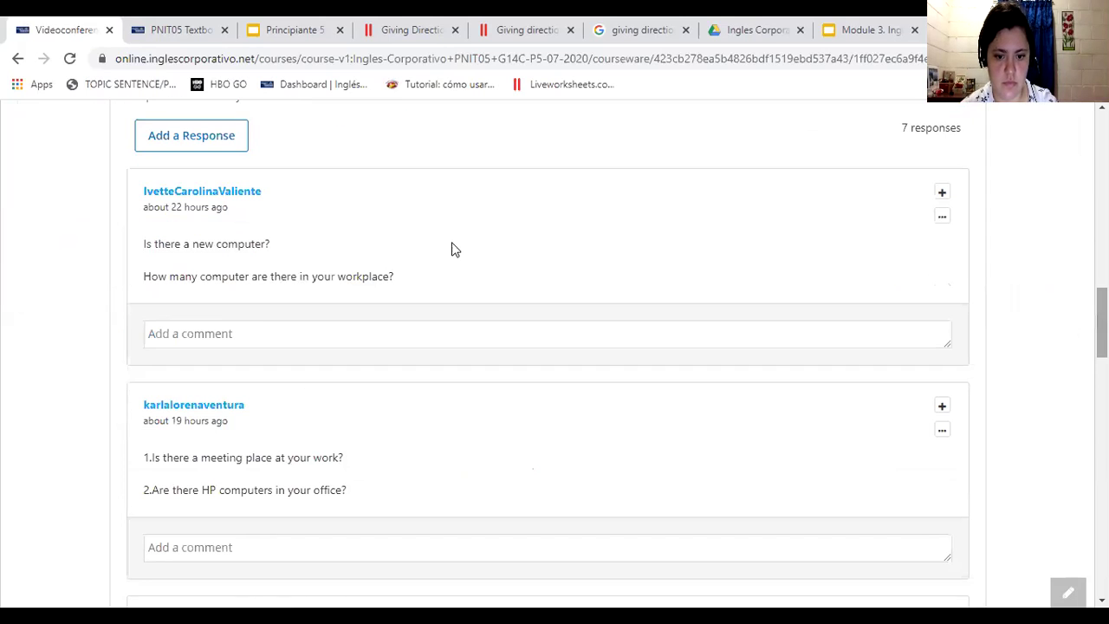
pyautogui.click(261, 334)
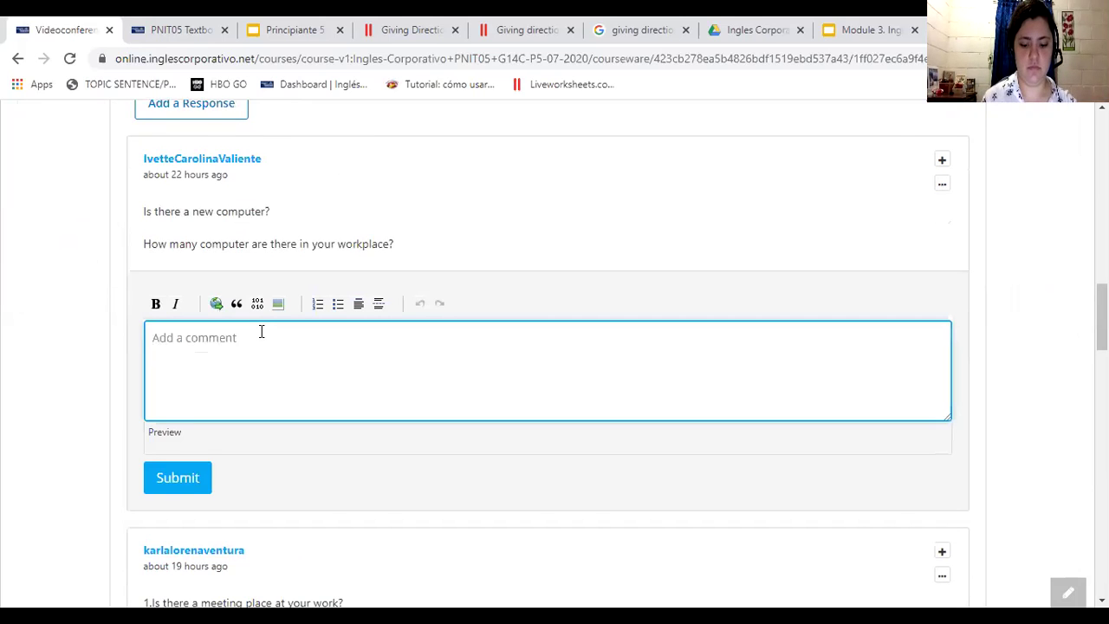
pyautogui.write('Very ')
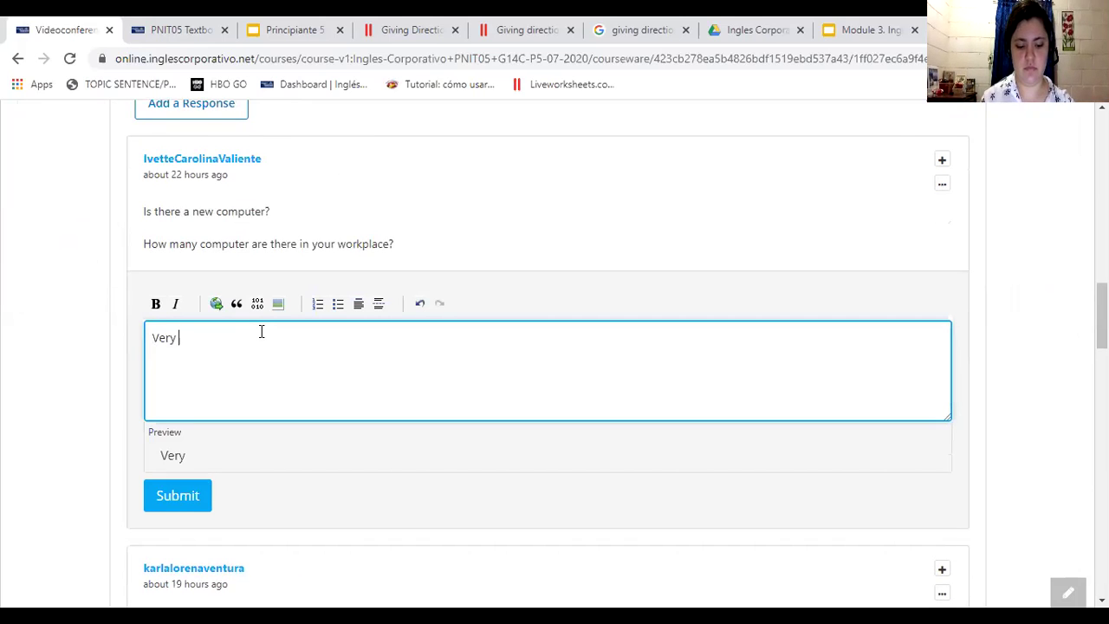
pyautogui.write('good')
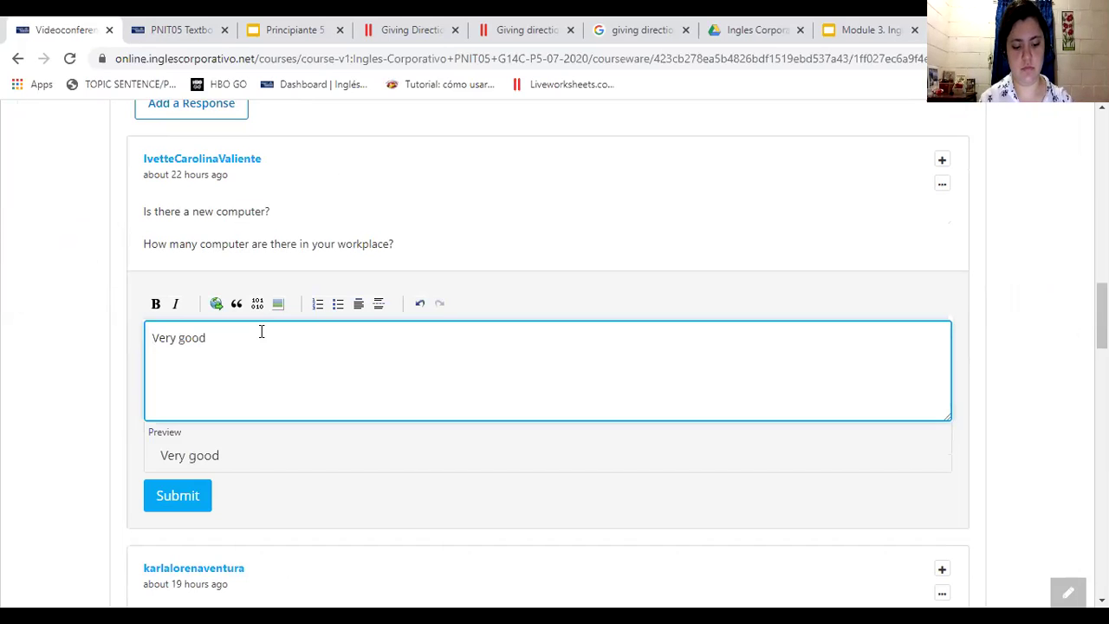
pyautogui.write('! ')
pyautogui.write('Ju')
pyautogui.write('st t')
pyautogui.press('BackSpace')
pyautogui.write('remember ')
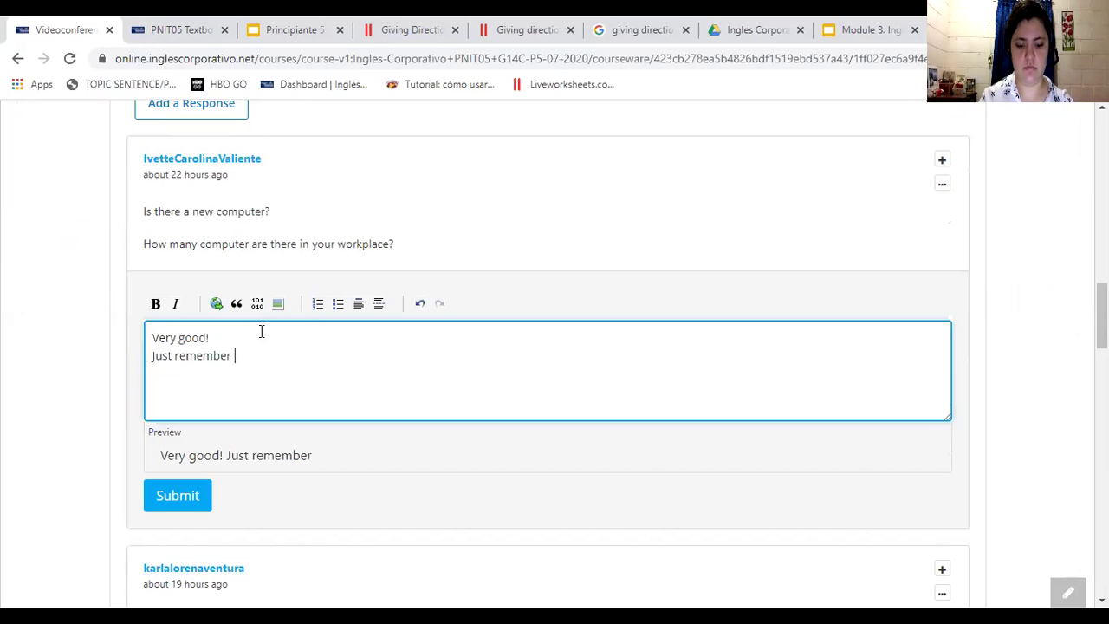
pyautogui.write('i')
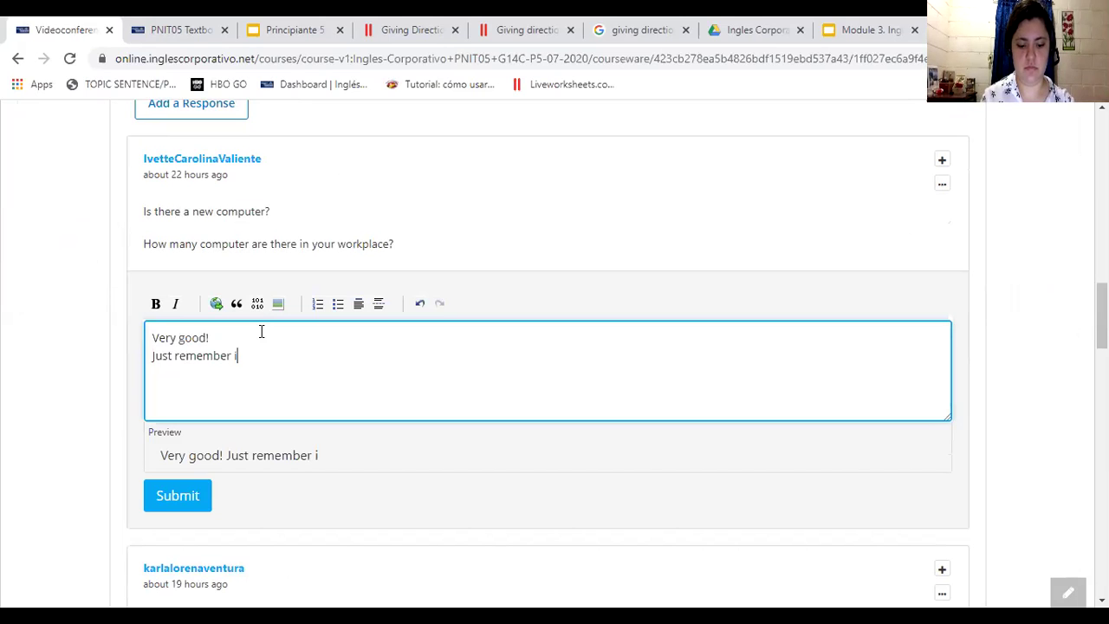
pyautogui.write('f your')
pyautogui.press('BackSpace')
pyautogui.write("'re ")
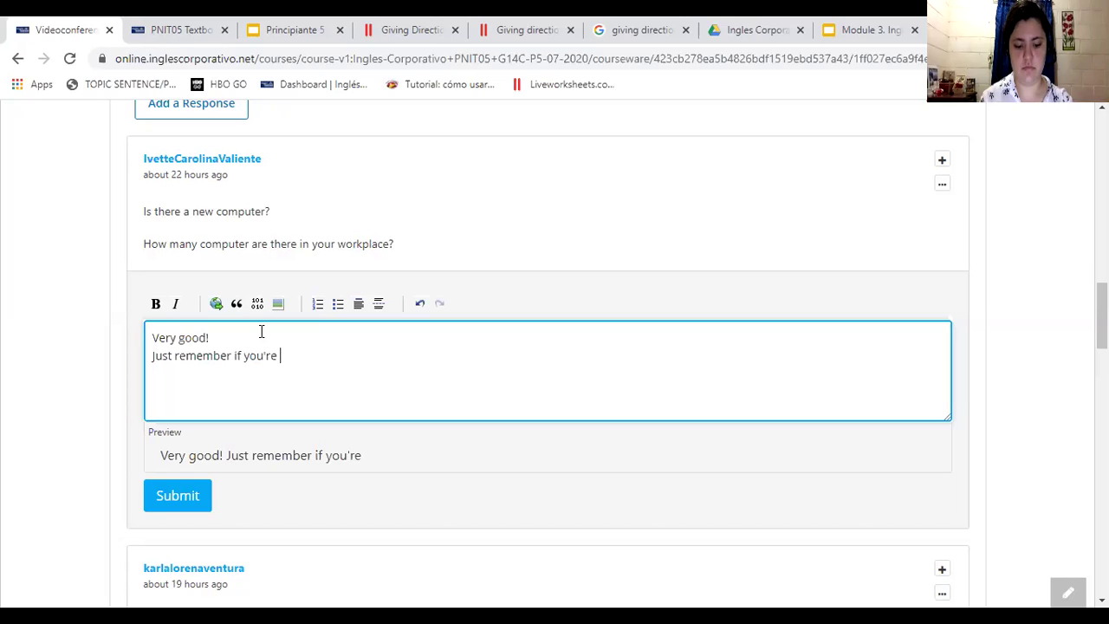
pyautogui.write('talking about p')
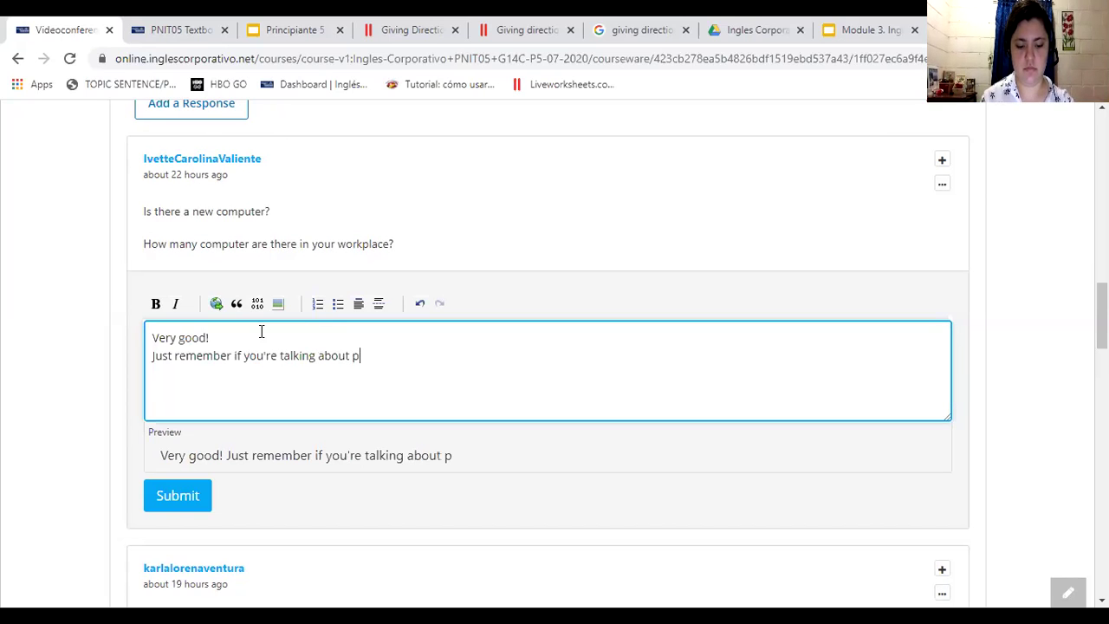
pyautogui.write('lura')
pyautogui.write('ls')
pyautogui.write(', ')
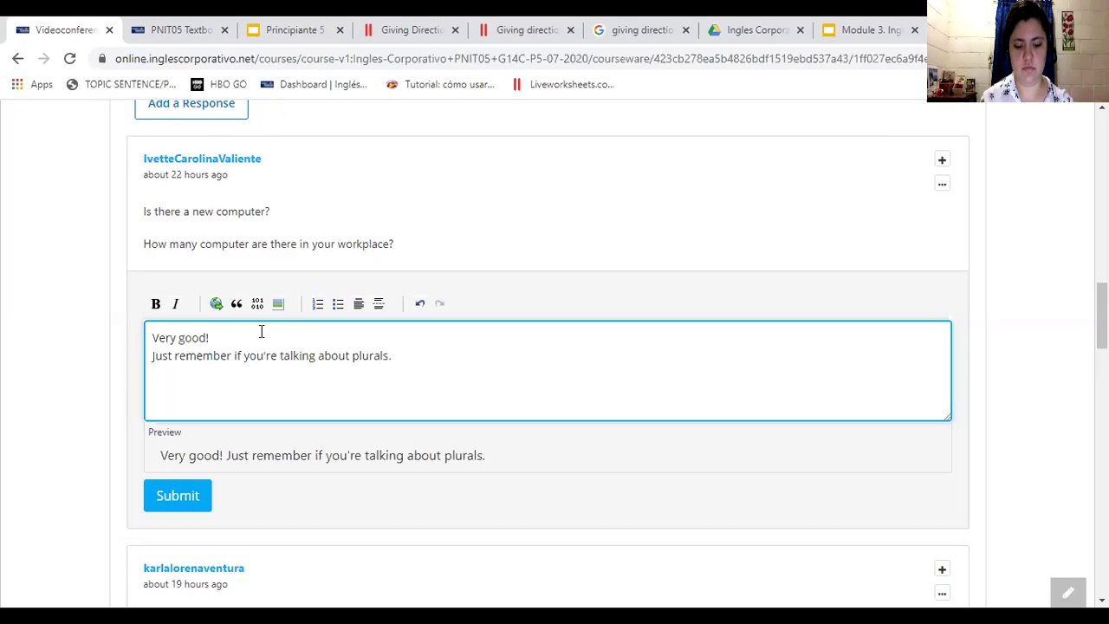
pyautogui.write('the')
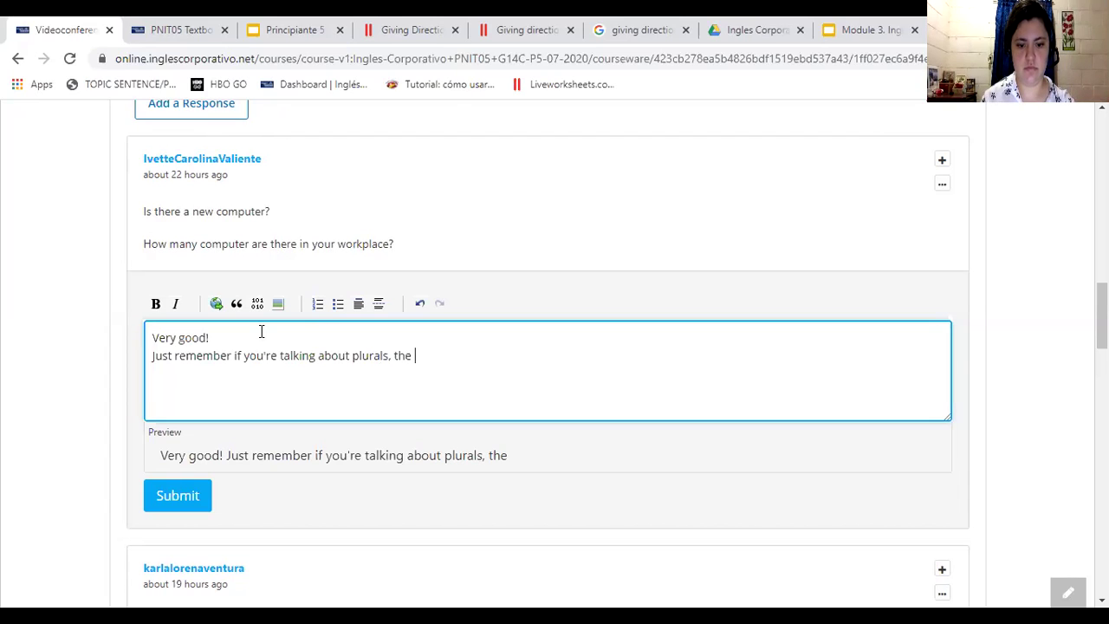
pyautogui.write('n')
pyautogui.write('ame ')
pyautogui.write('sh')
pyautogui.write('lo')
pyautogui.press('BackSpace')
pyautogui.press('BackSpace')
pyautogui.press('BackSpace')
pyautogui.press('BackSpace')
pyautogui.press('BackSpace')
pyautogui.press('BackSpace')
pyautogui.press('BackSpace')
pyautogui.press('BackSpace')
pyautogui.press('BackSpace')
pyautogui.press('BackSpace')
pyautogui.press('BackSpace')
pyautogui.press('BackSpace')
# - Finish the comment's second line with "it should be "computers"" and submit it
pyautogui.write('i')
pyautogui.write('t sh')
pyautogui.write('loul')
pyautogui.write('d')
pyautogui.press('BackSpace')
pyautogui.press('BackSpace')
pyautogui.press('BackSpace')
pyautogui.press('BackSpace')
pyautogui.press('BackSpace')
pyautogui.write('ould')
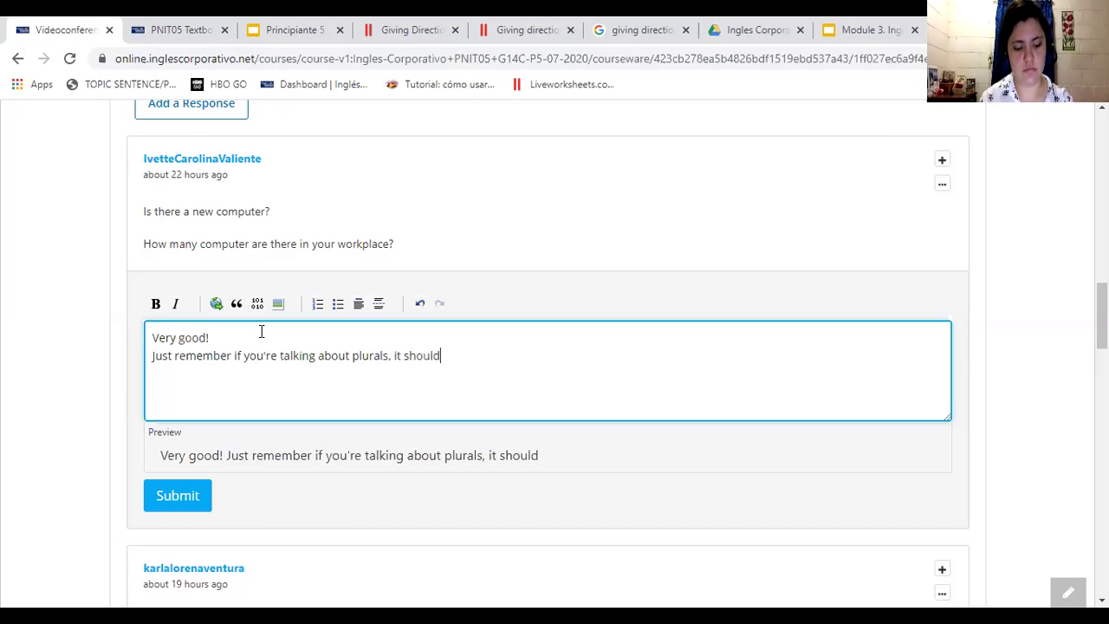
pyautogui.write(' be "')
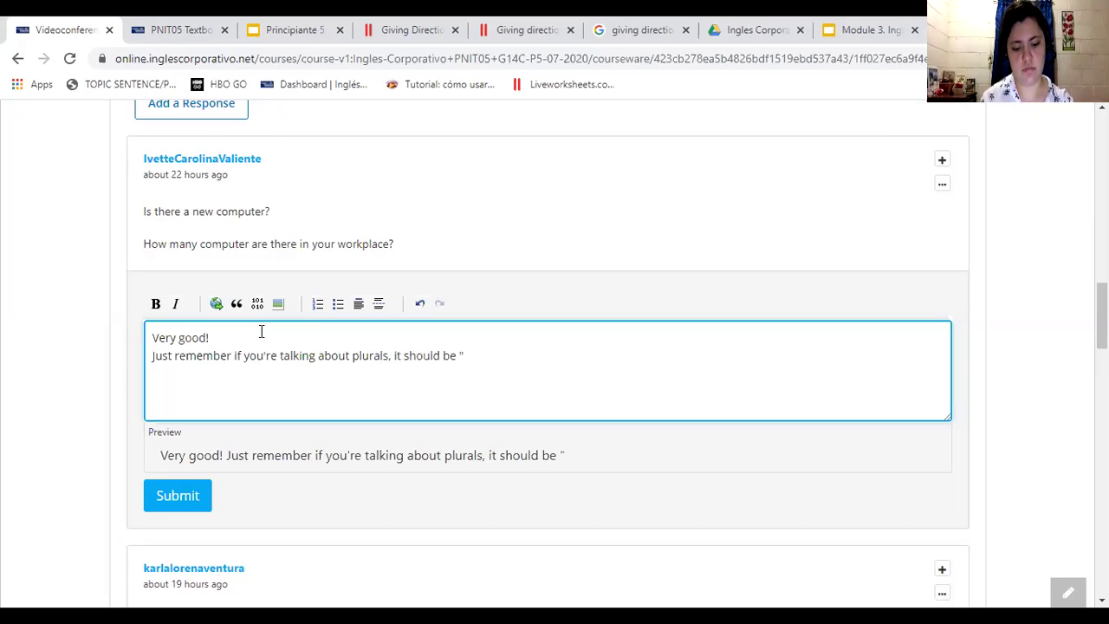
pyautogui.write('computers"')
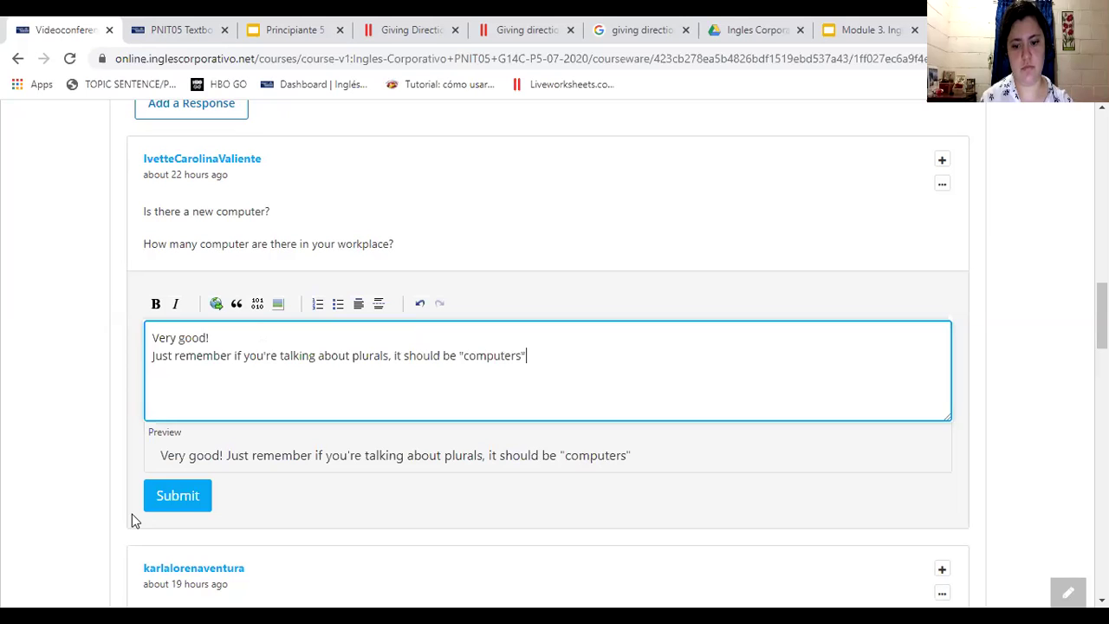
pyautogui.click(169, 501)
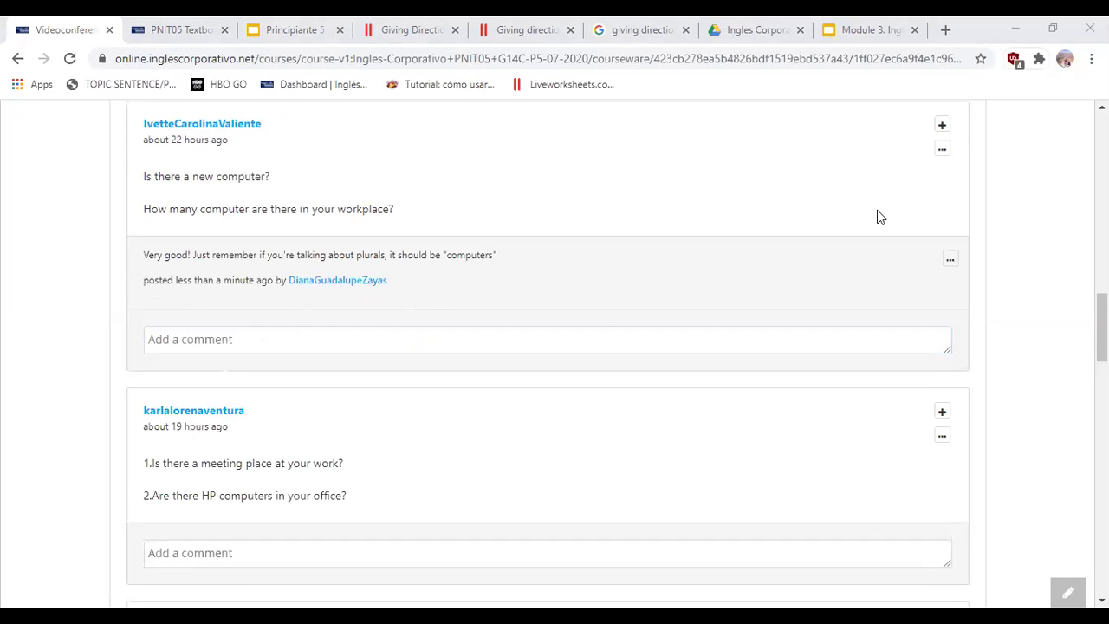
# - Comment "Good job" plus the student's first name and "!!" on the meeting place and HP computers response, and submit it
pyautogui.scroll(-3, 877, 209)
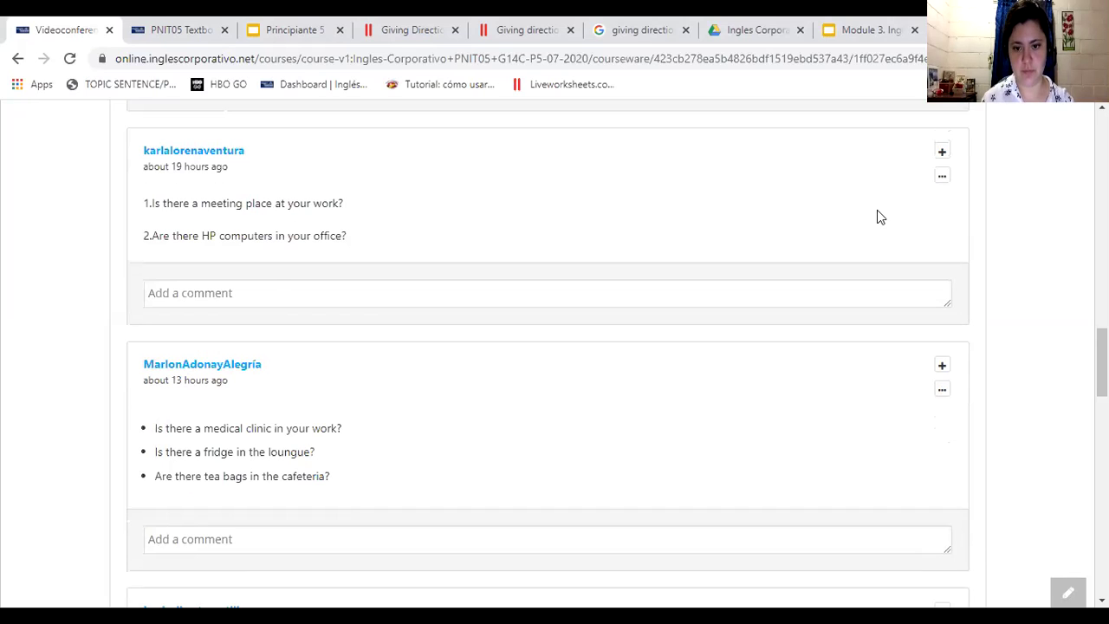
pyautogui.click(274, 293)
pyautogui.write('Good job ')
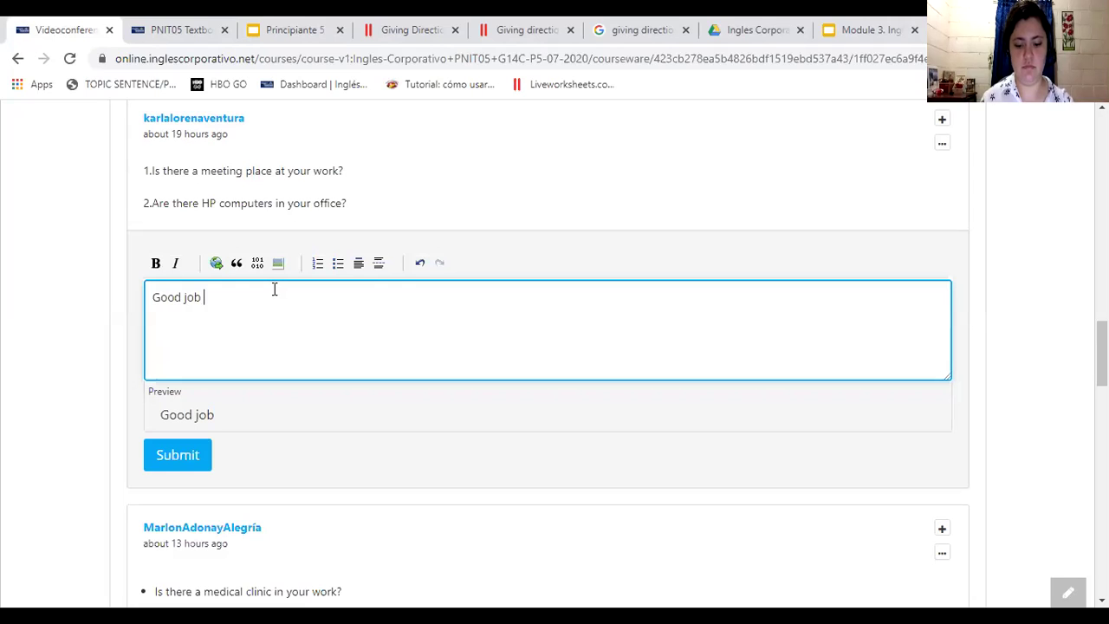
pyautogui.write('Karla')
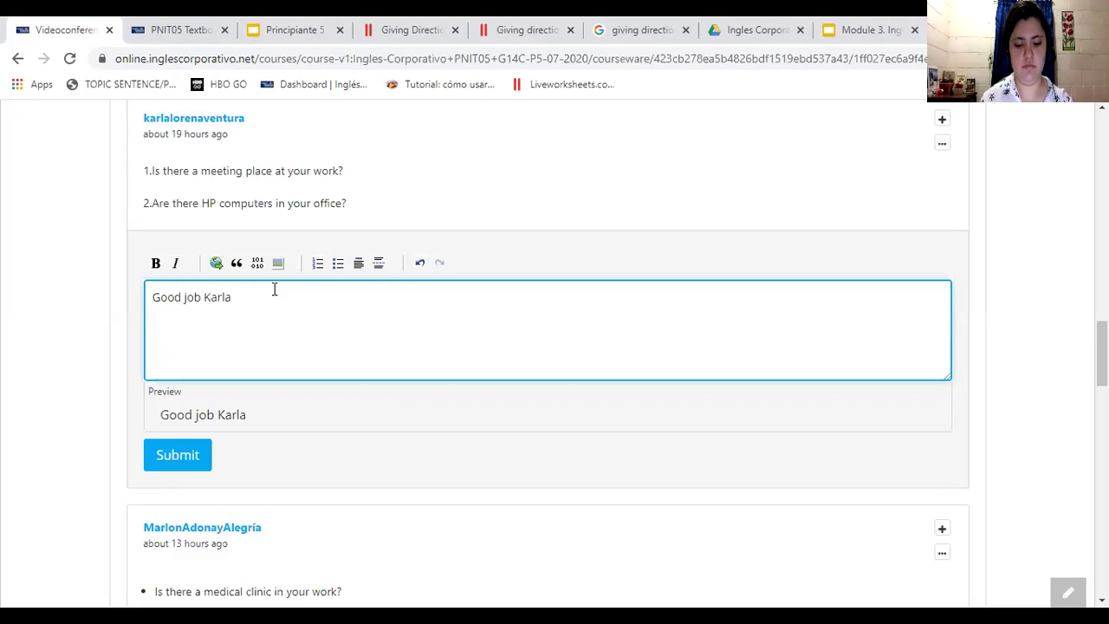
pyautogui.write('!!')
pyautogui.click(198, 466)
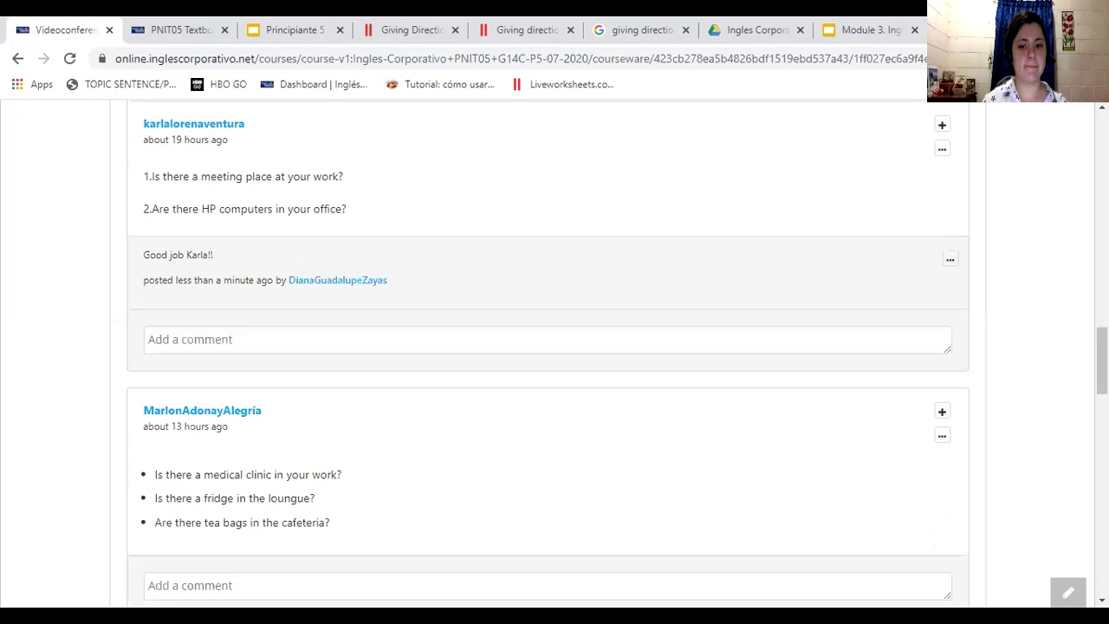
# - Comment "Excellent" plus the student's first name on the medical clinic, fridge and tea bags response, and submit it
pyautogui.scroll(-2, 548, 346)
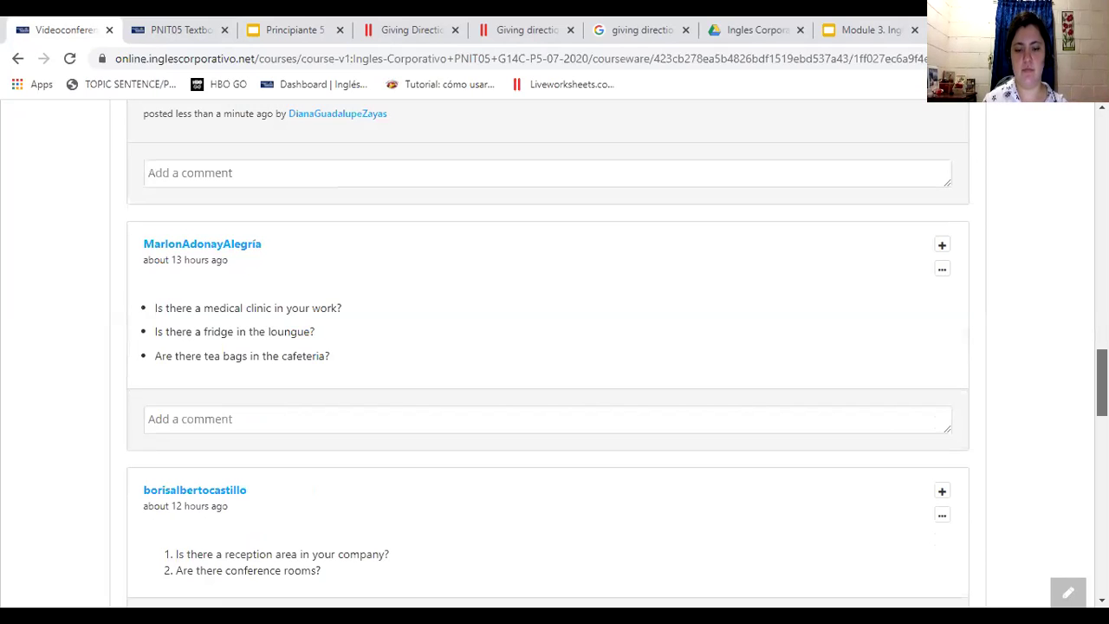
pyautogui.scroll(-1, 555, 313)
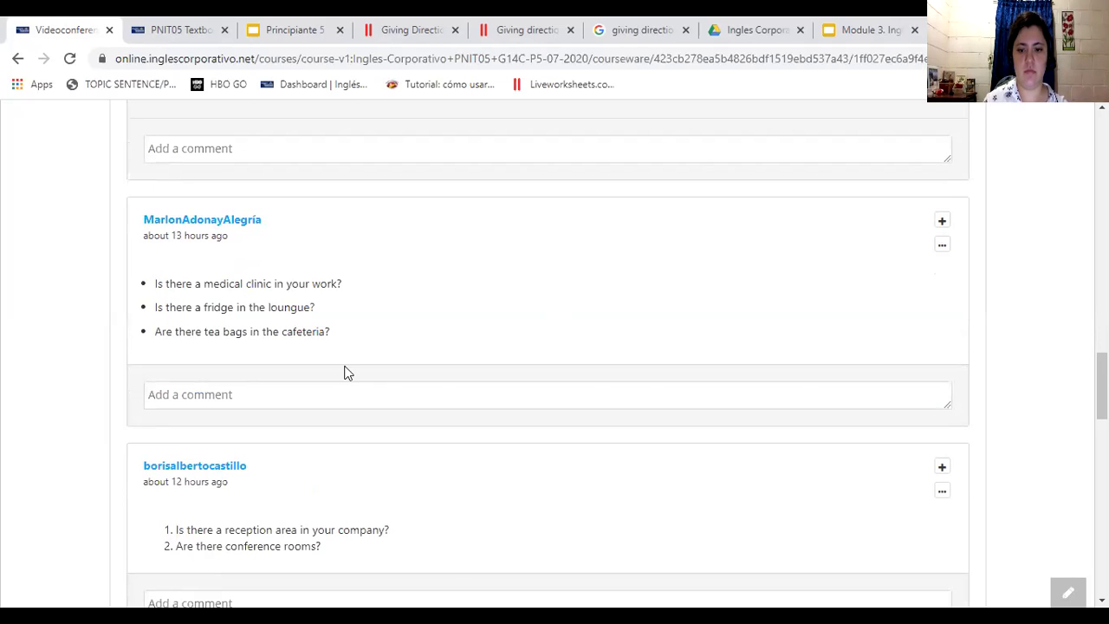
pyautogui.click(276, 397)
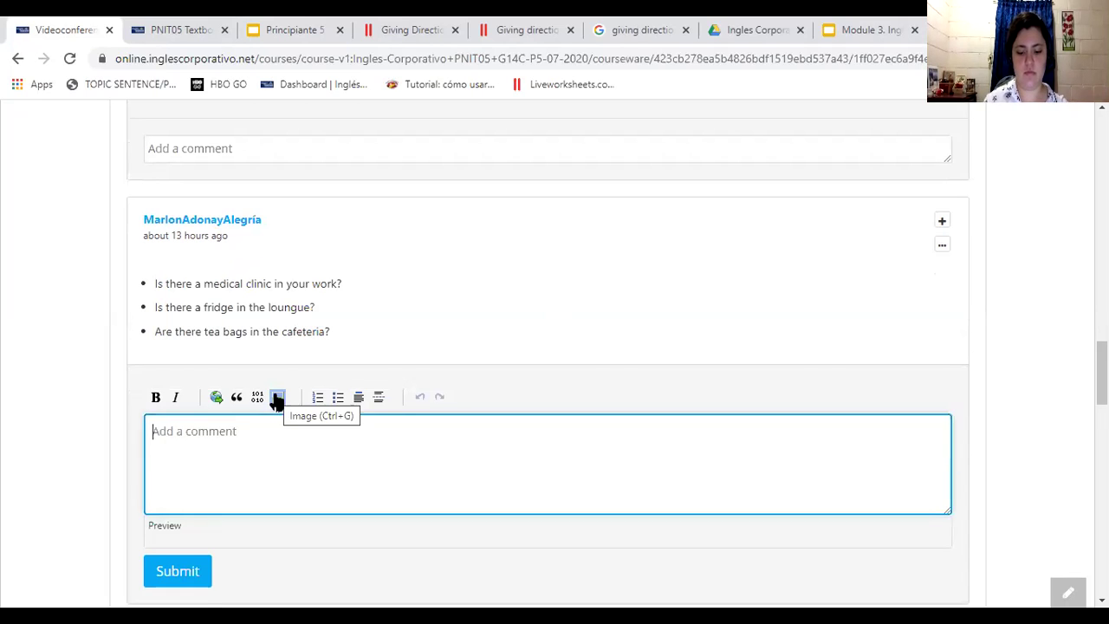
pyautogui.write('Excellent')
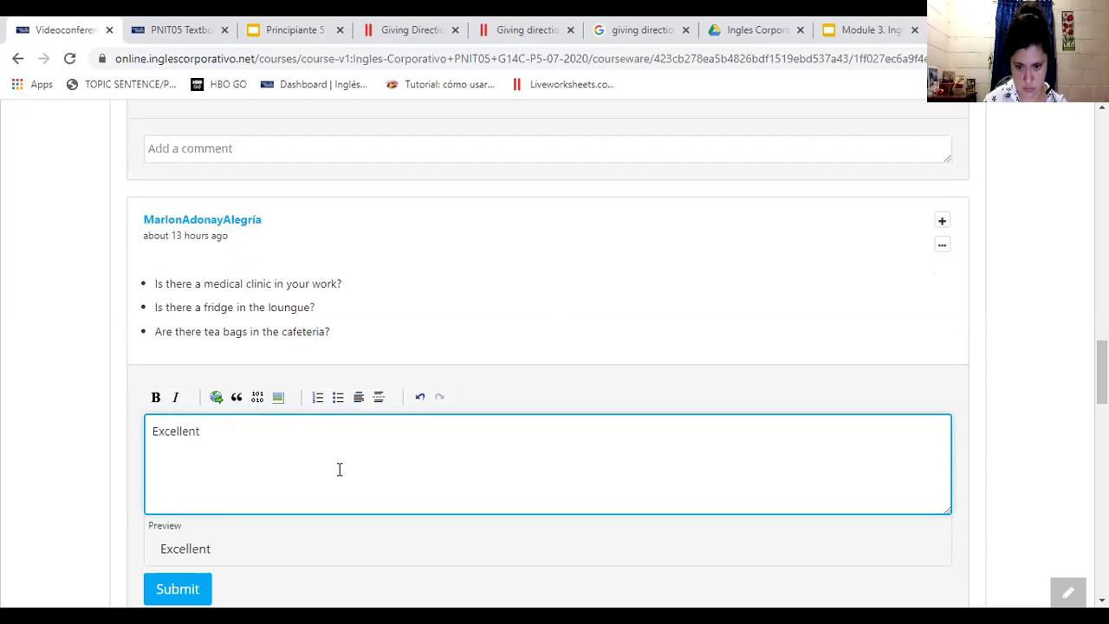
pyautogui.write(' Ma')
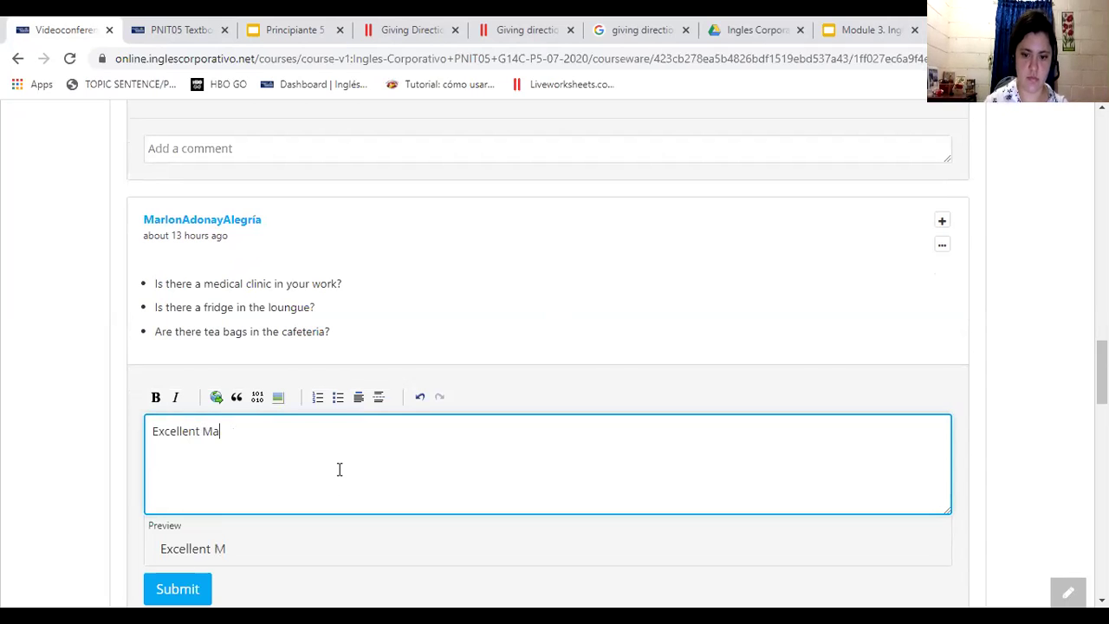
pyautogui.write('rlon')
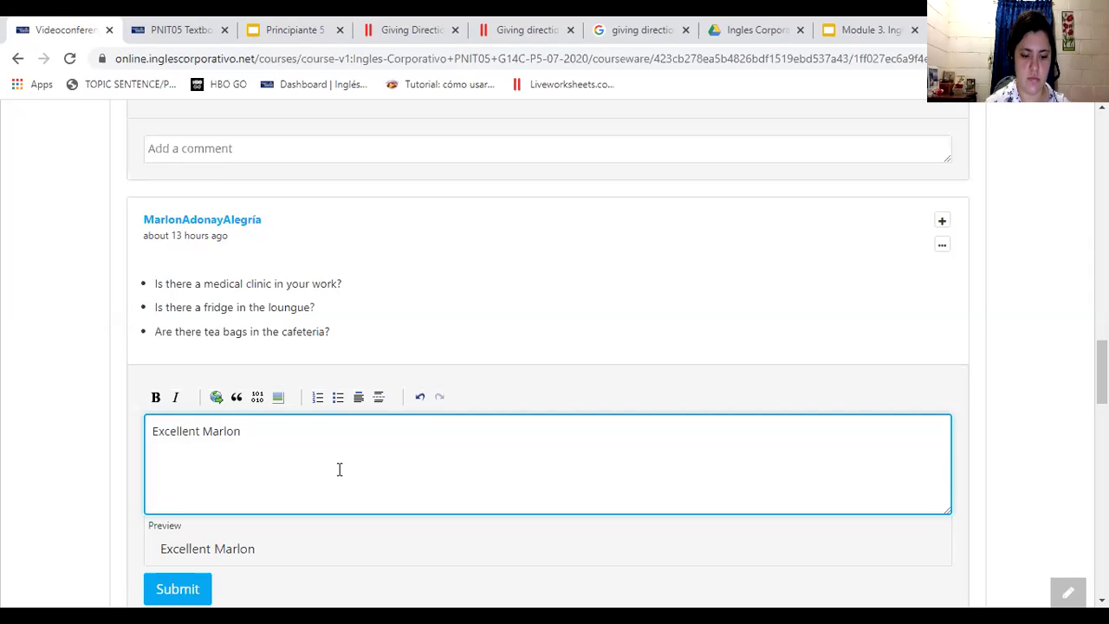
pyautogui.click(190, 590)
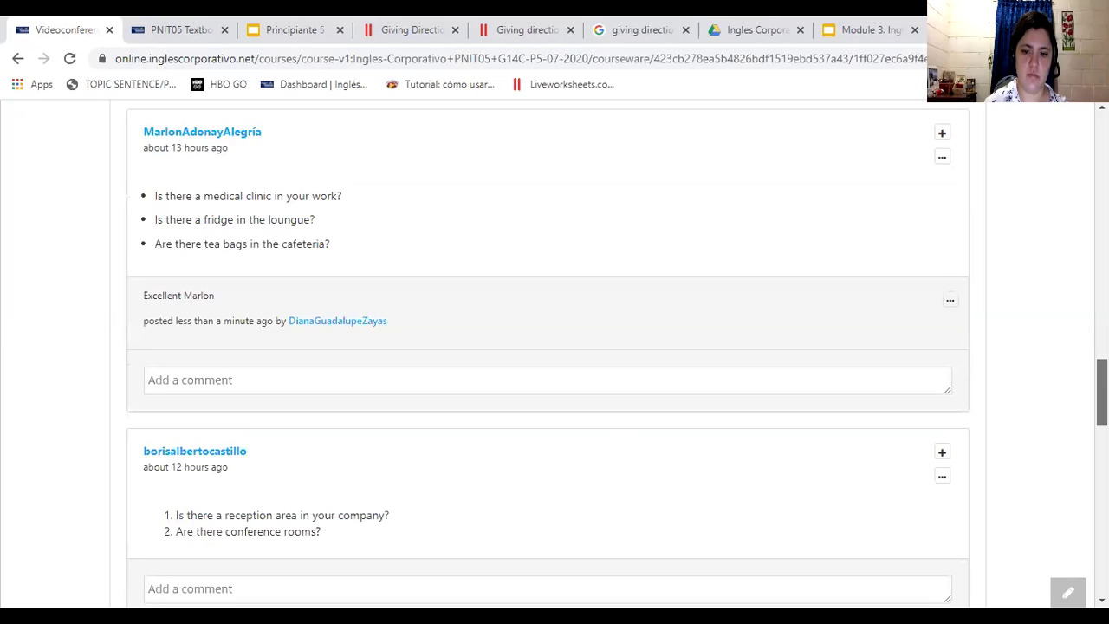
# - Comment "Good job" plus the student's first name and "!!" on the reception area and conference rooms response, and submit it
pyautogui.scroll(-2, 555, 346)
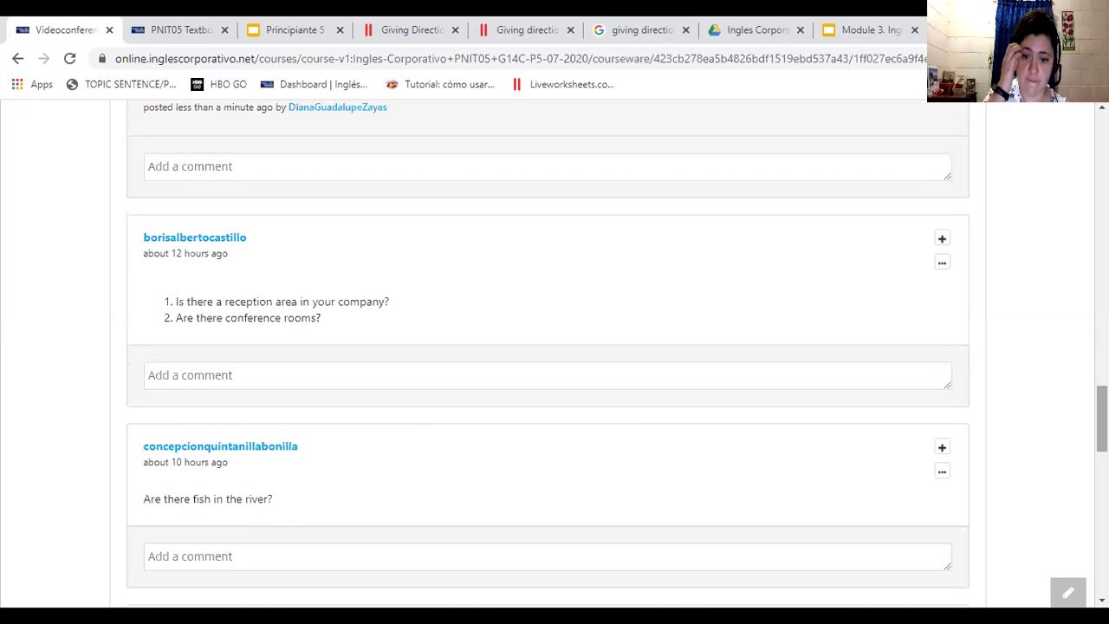
pyautogui.click(290, 375)
pyautogui.write('Go')
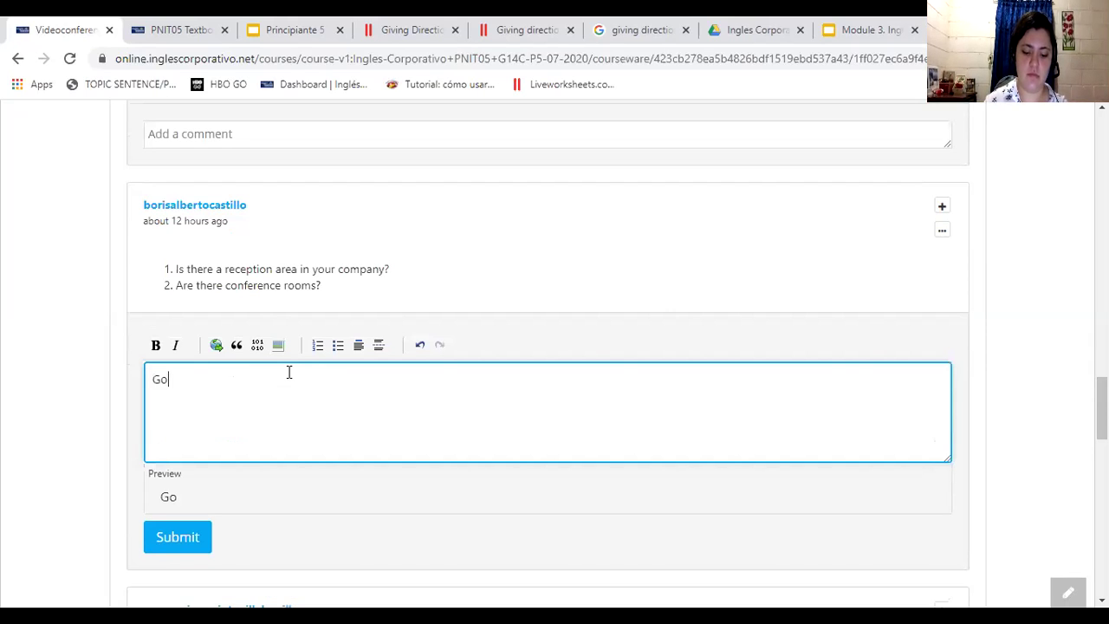
pyautogui.write('od job Boris!!')
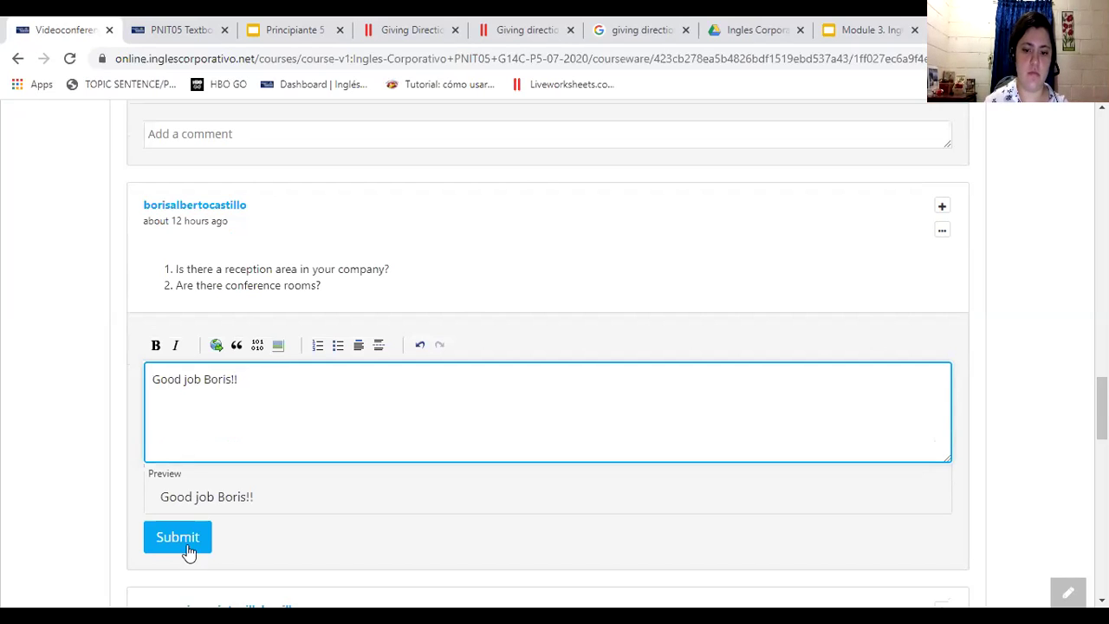
pyautogui.click(182, 539)
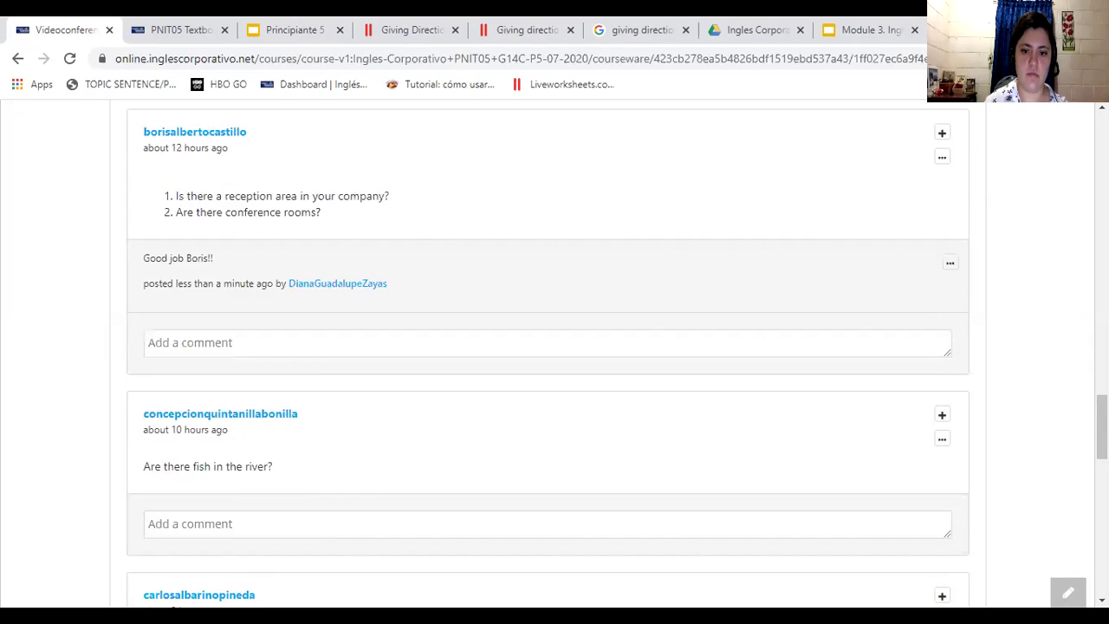
# - Write "Good job" plus the student's first name and "!" as a comment on the fish in the river response
pyautogui.scroll(-1, 555, 347)
pyautogui.scroll(-2, 555, 346)
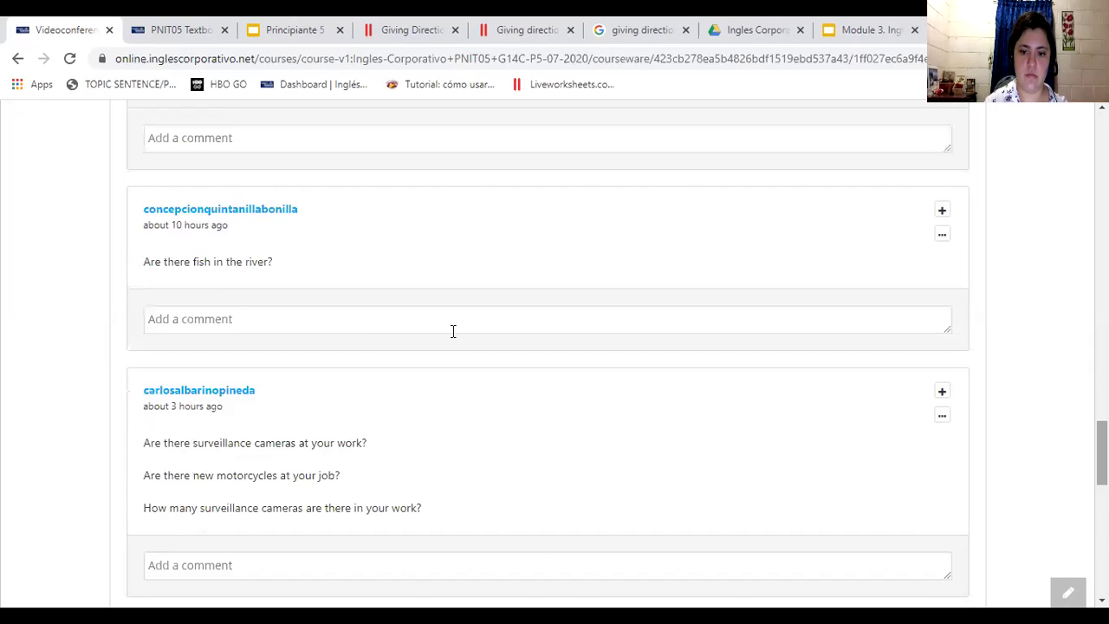
pyautogui.click(225, 322)
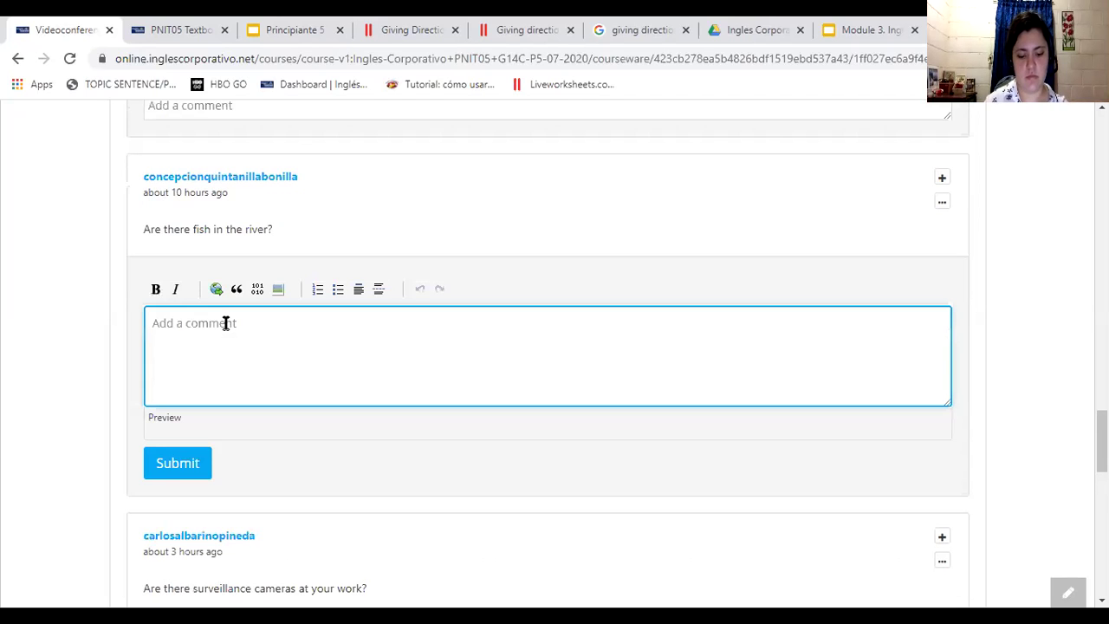
pyautogui.write('Good jon')
pyautogui.press('BackSpace')
pyautogui.write('b Concepcion')
pyautogui.press('BackSpace')
pyautogui.write('! ')
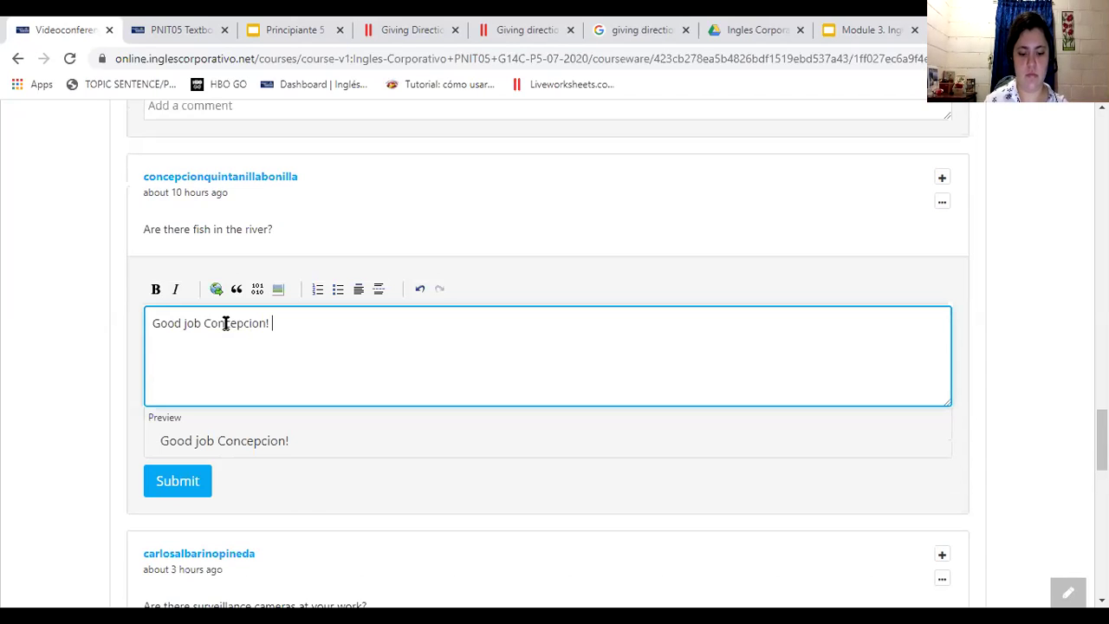
# - Add "Fish is singular and plural!!" to the comment on the fish response and submit it
pyautogui.write('F')
pyautogui.write('ish ')
pyautogui.write('is ')
pyautogui.write('pu')
pyautogui.press('BackSpace')
pyautogui.press('BackSpace')
pyautogui.write('s')
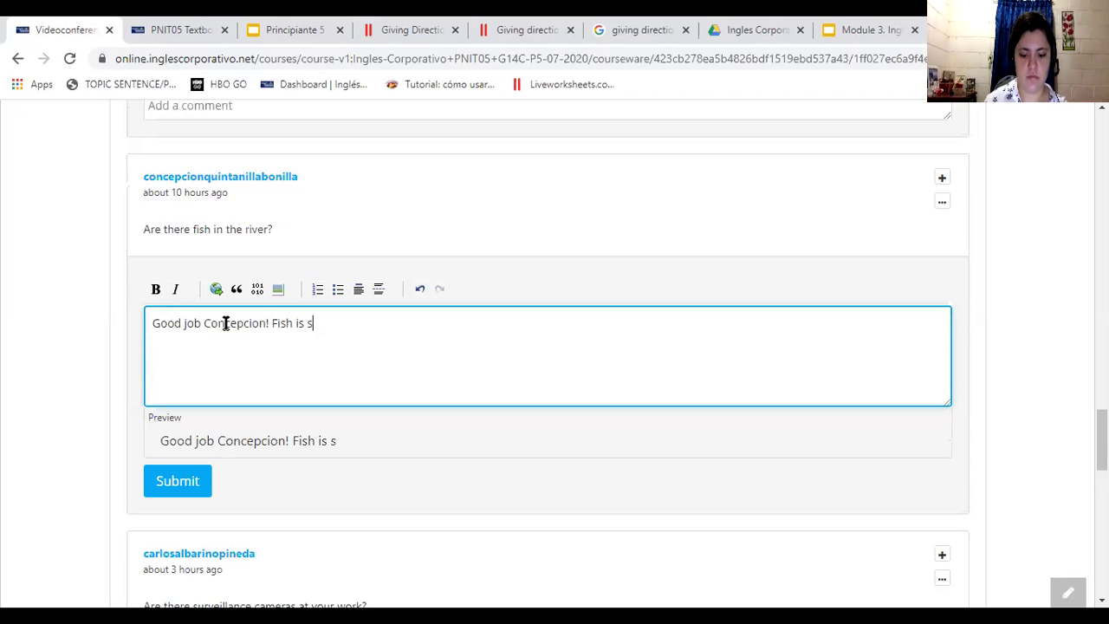
pyautogui.write('ingular and ')
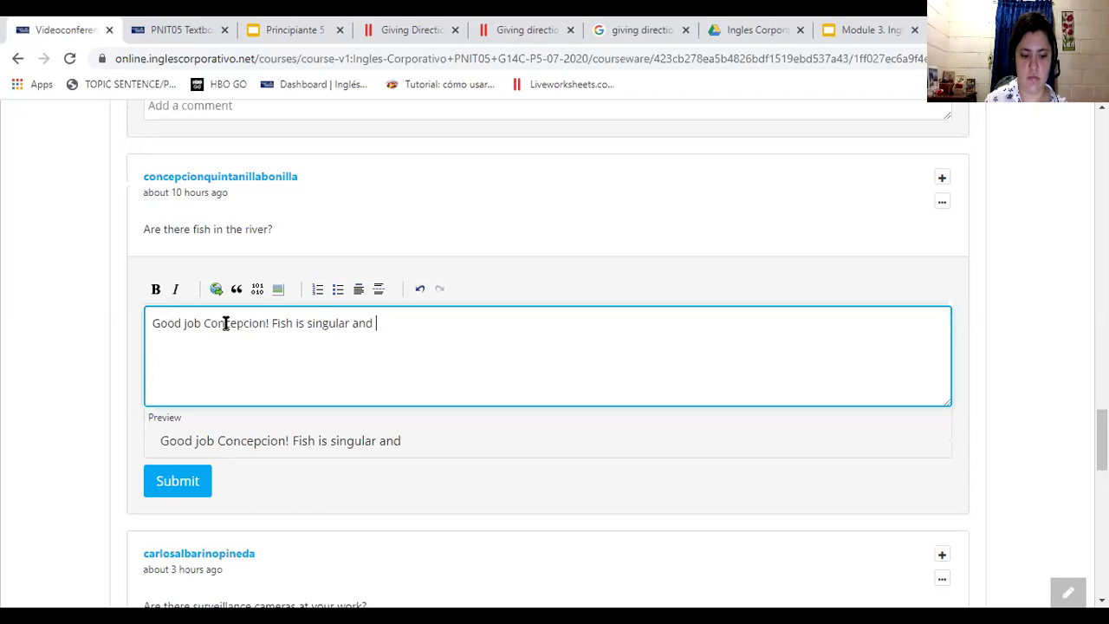
pyautogui.write('plural ')
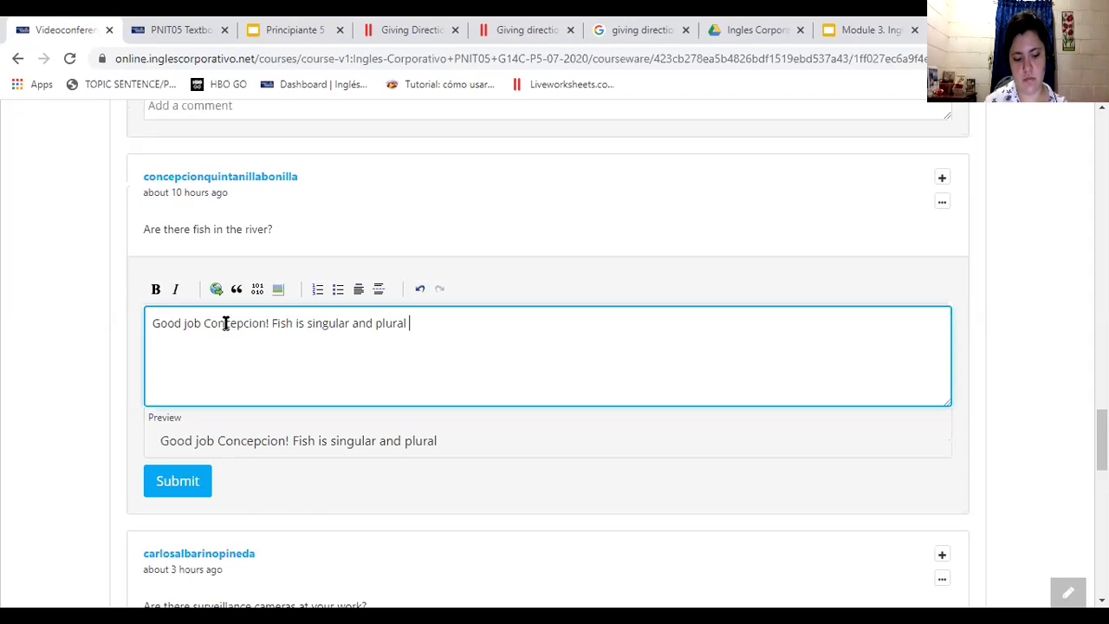
pyautogui.write('!!')
pyautogui.click(195, 481)
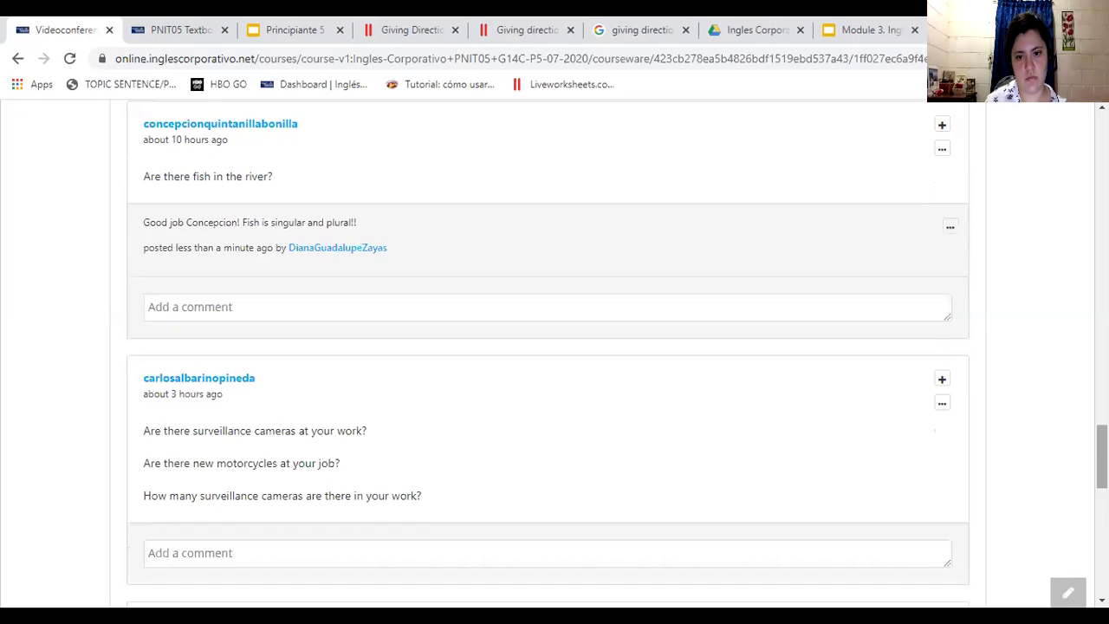
# - Comment "Excellent" plus the student's first name and "!!!" on the surveillance cameras and motorcycles response, and submit it
pyautogui.scroll(-3, 548, 347)
pyautogui.scroll(2, 333, 531)
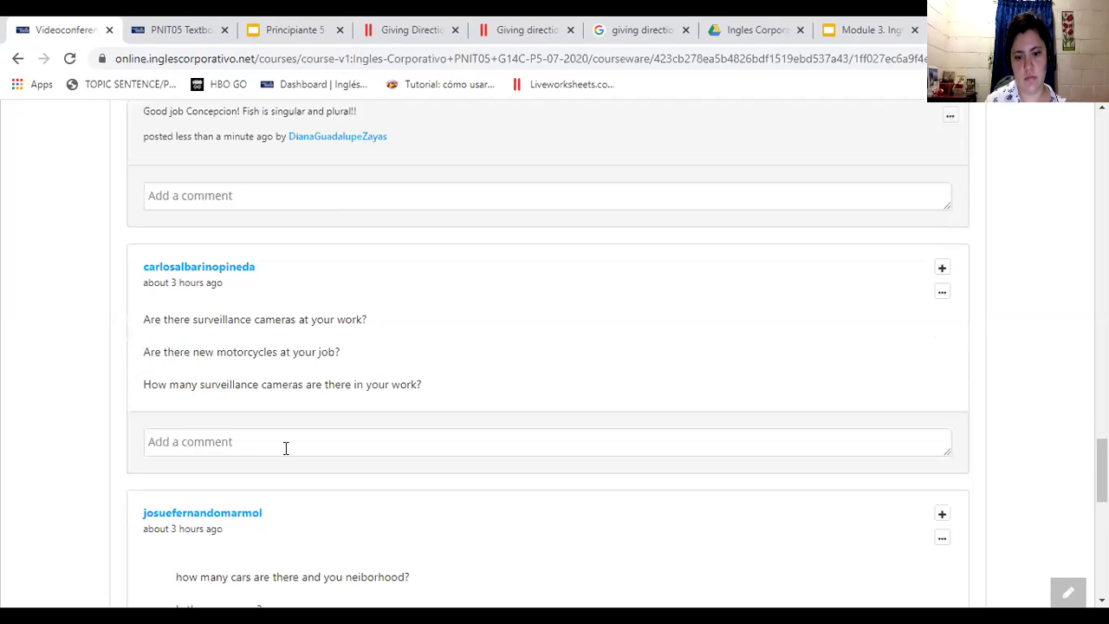
pyautogui.click(285, 442)
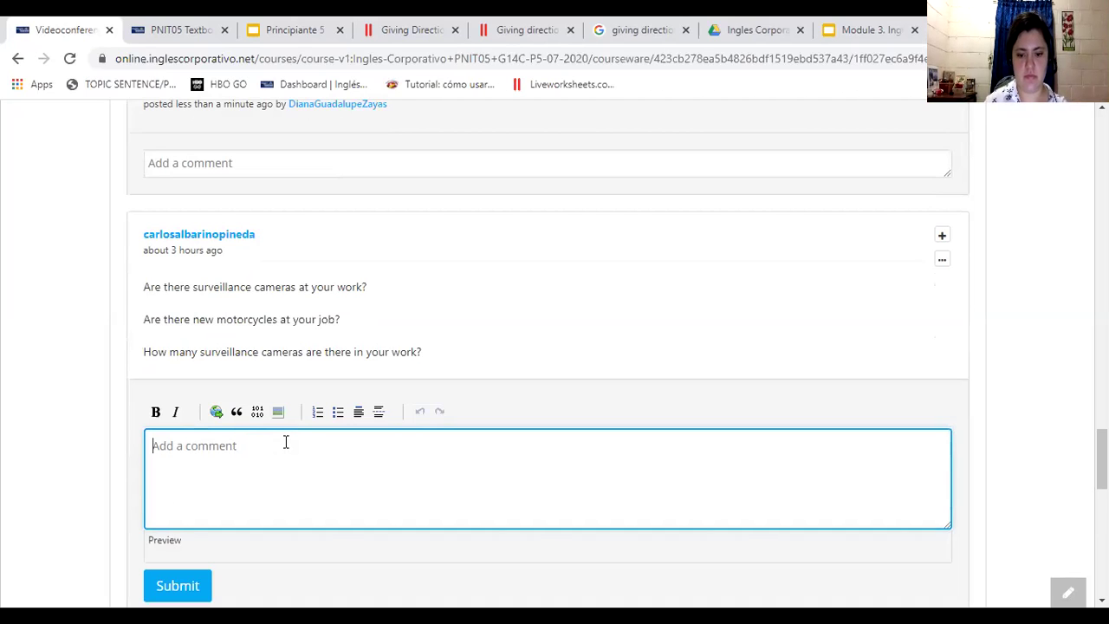
pyautogui.write('Ec')
pyautogui.press('BackSpace')
pyautogui.write('xcellent')
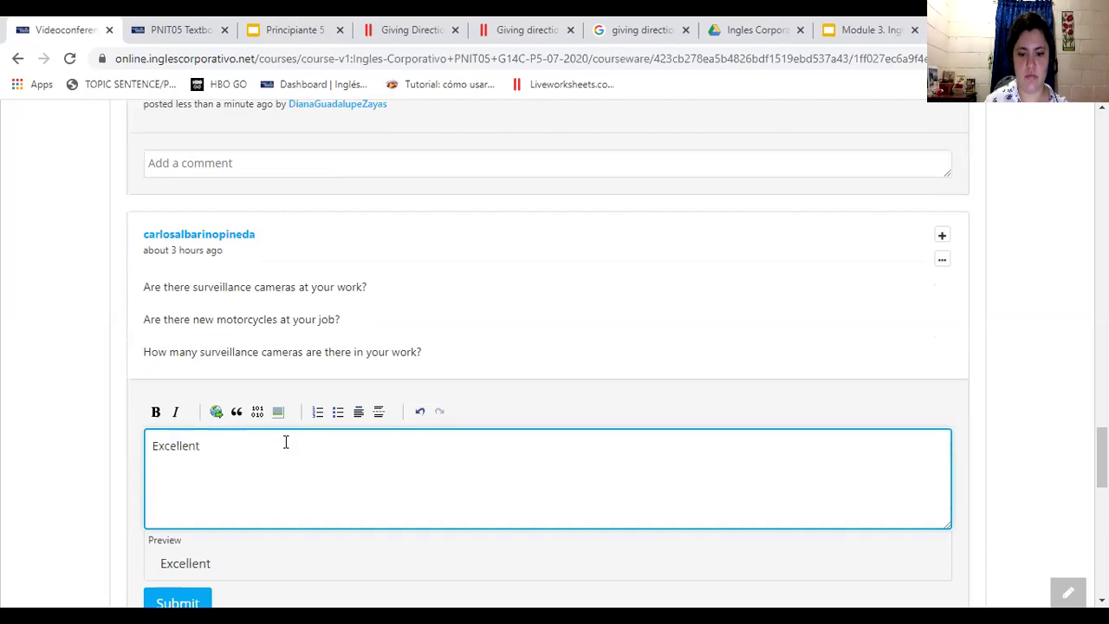
pyautogui.write(' Ca')
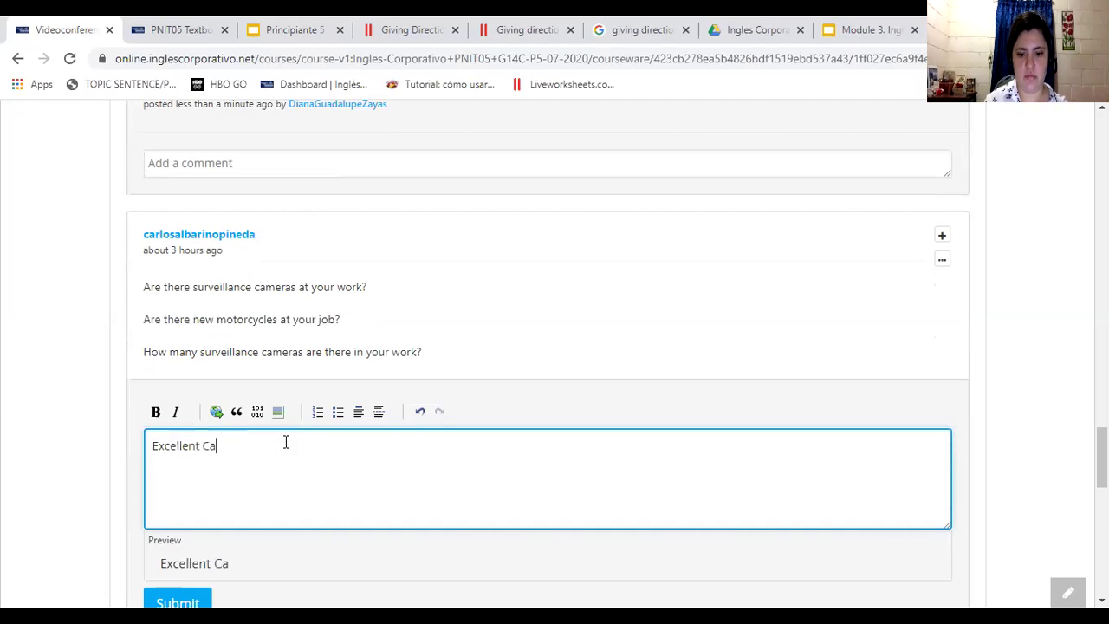
pyautogui.write('rlos!!!')
pyautogui.press('Tab')
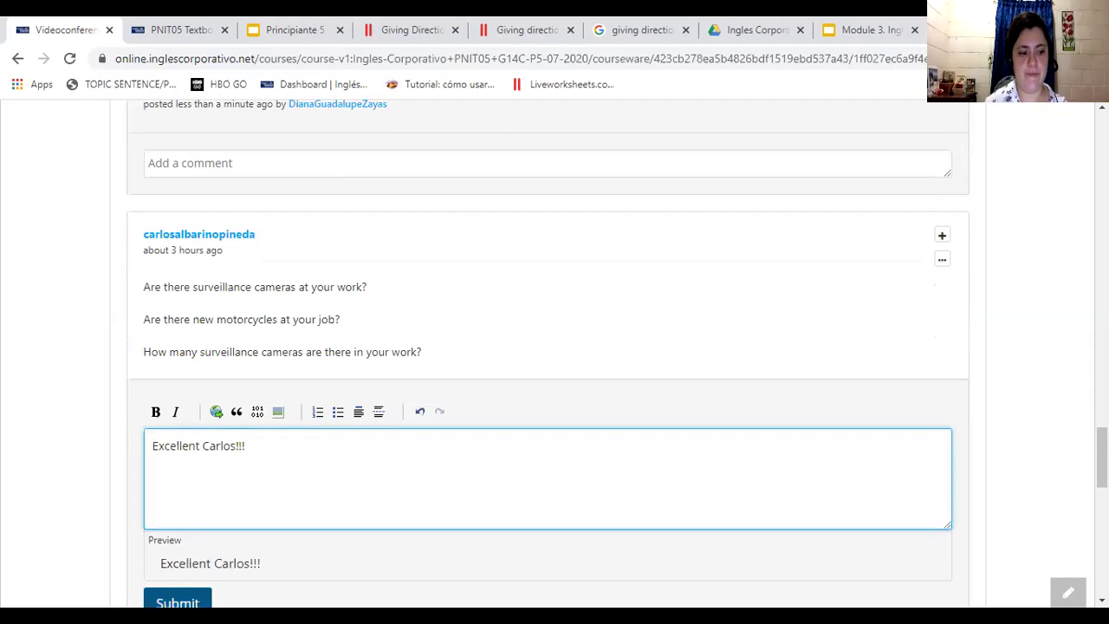
pyautogui.press('Return')
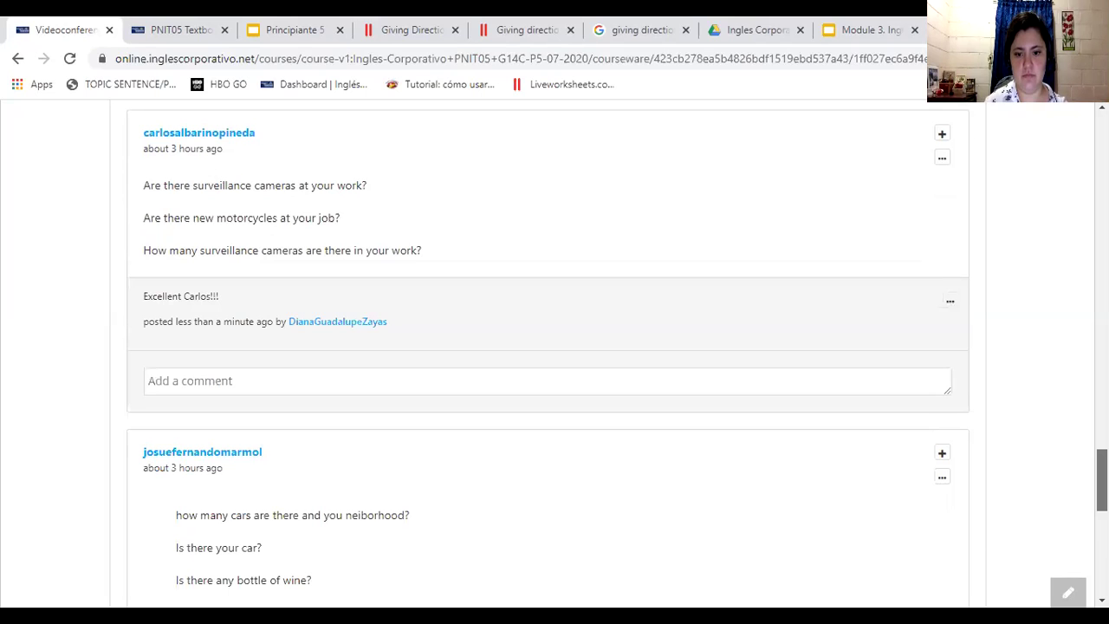
# - Write "Good job" plus the student's first name and "!" as a comment on the cars and bottle of wine response
pyautogui.scroll(-3, 555, 347)
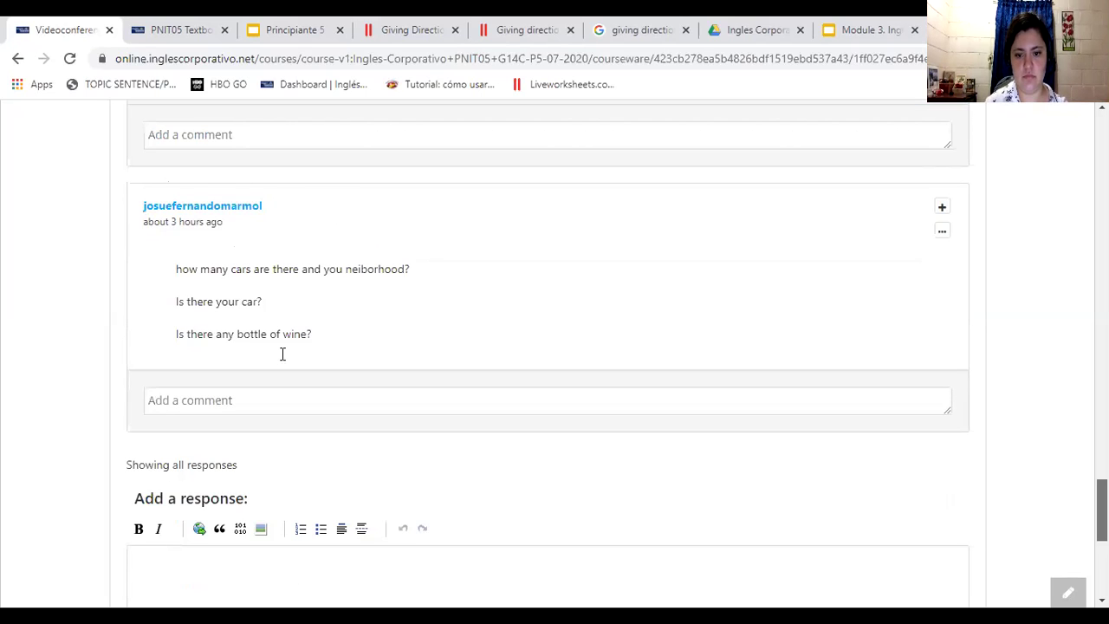
pyautogui.scroll(-1, 281, 353)
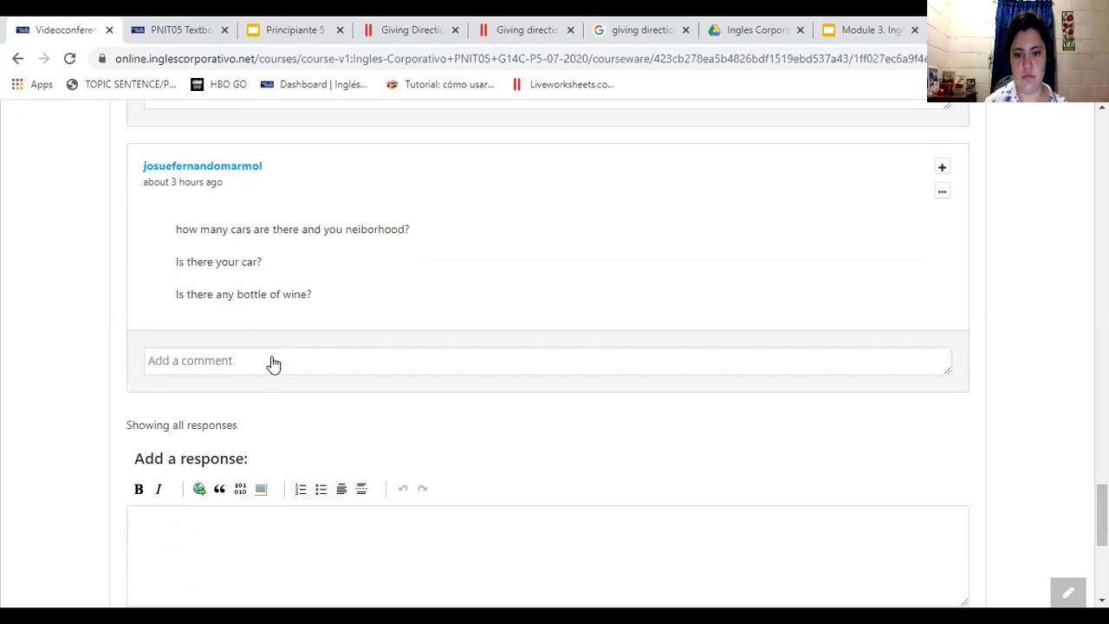
pyautogui.click(272, 364)
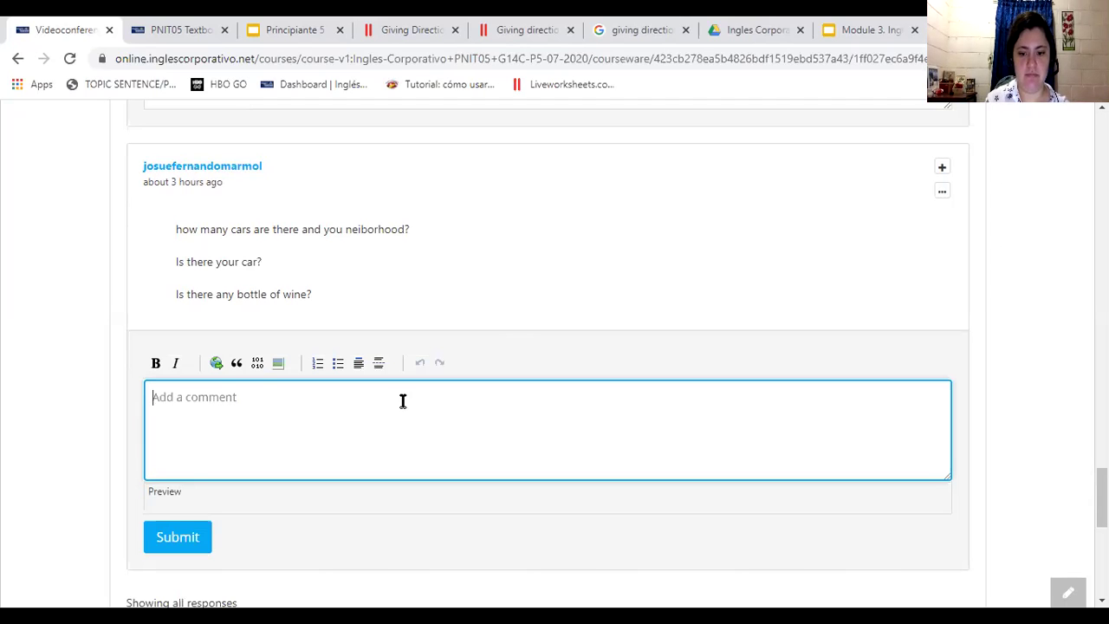
pyautogui.write('Good J')
pyautogui.press('BackSpace')
pyautogui.write('job')
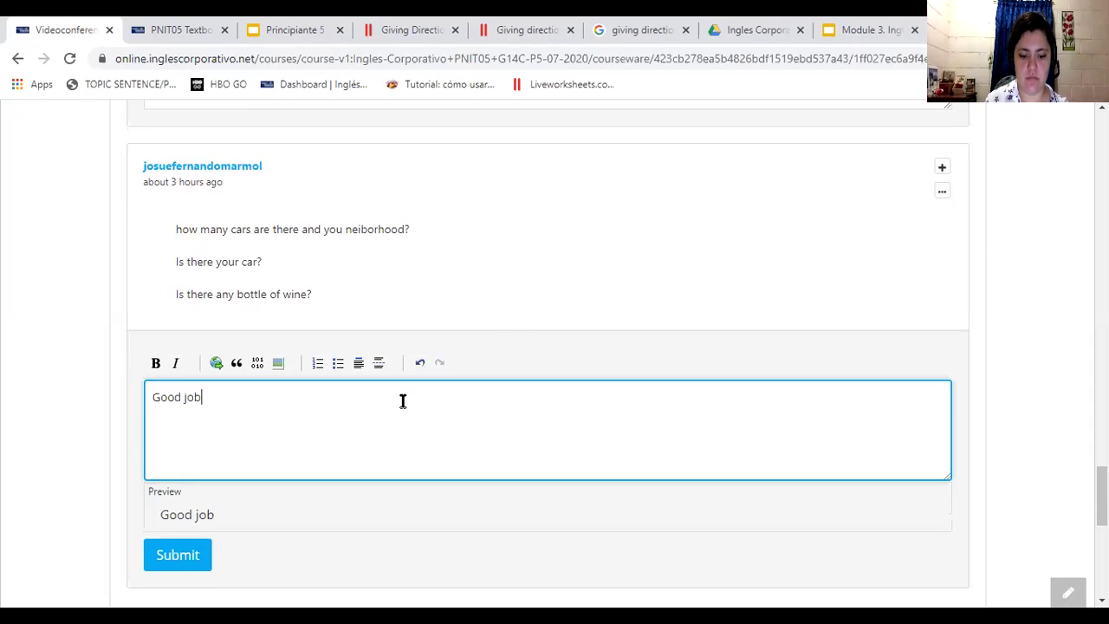
pyautogui.write(' Josue')
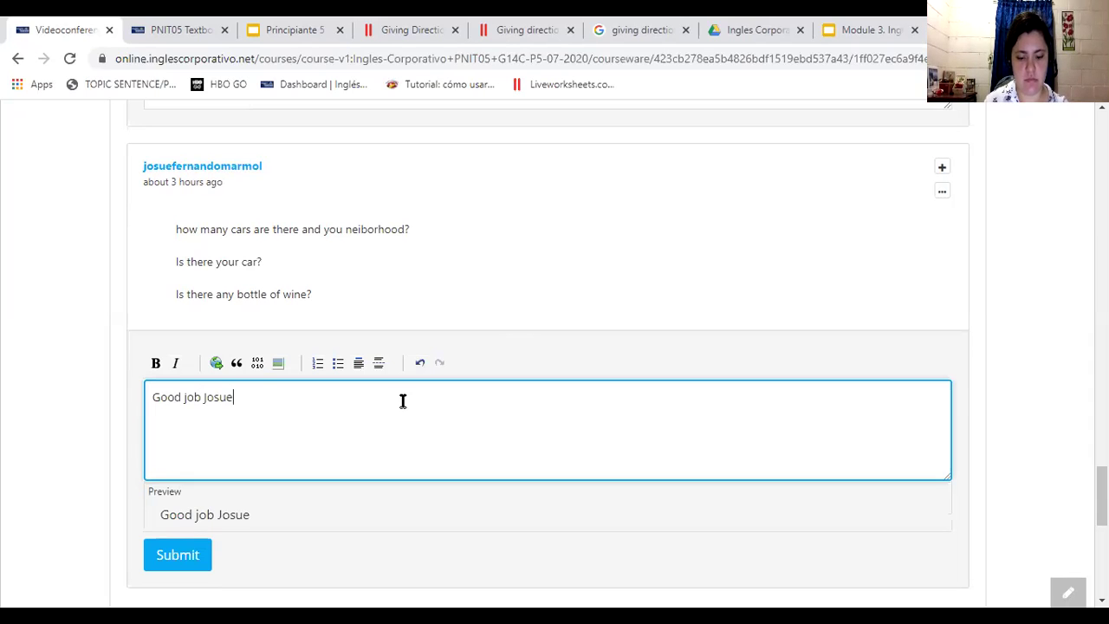
pyautogui.write('!')
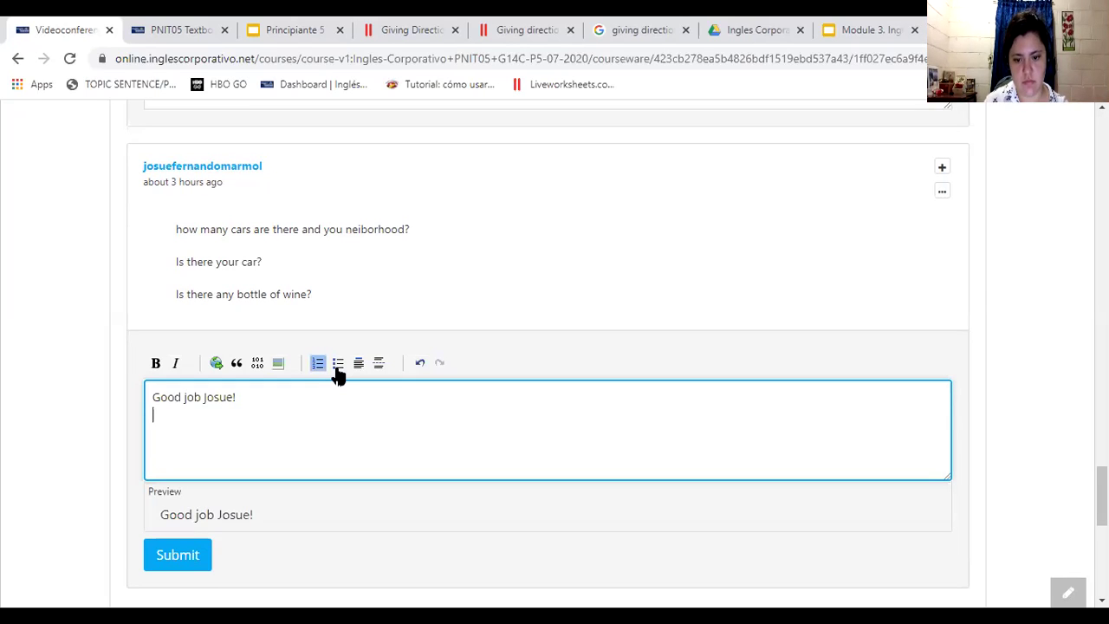
# - Add the bullet "Just some corrections" below the praise line in the comment on the cars and bottle of wine response
pyautogui.click(338, 364)
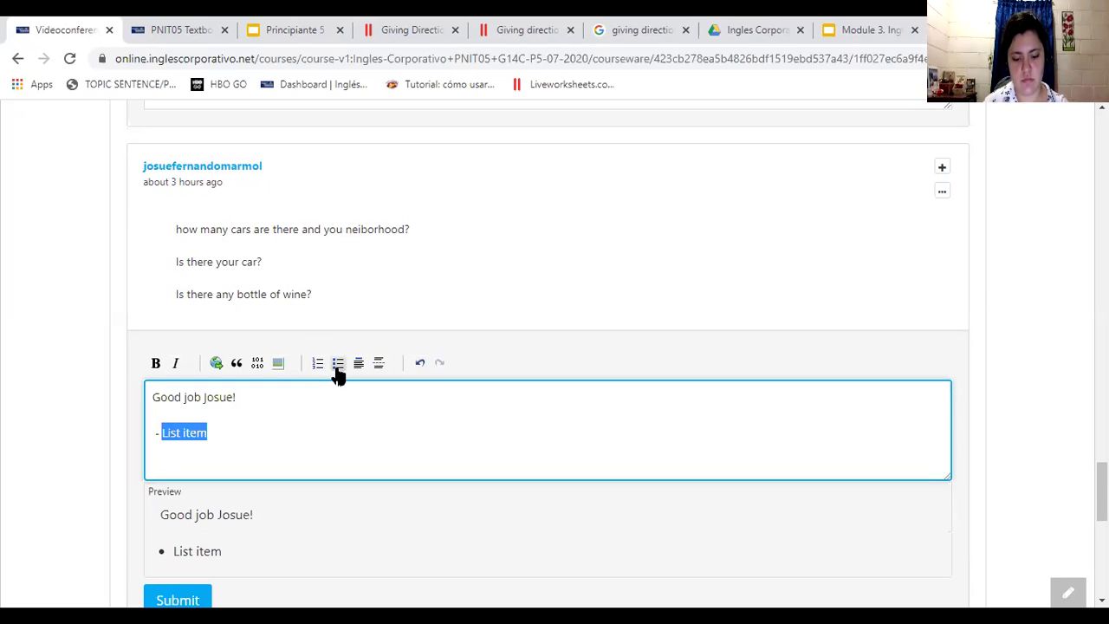
pyautogui.press('BackSpace')
pyautogui.write('Just')
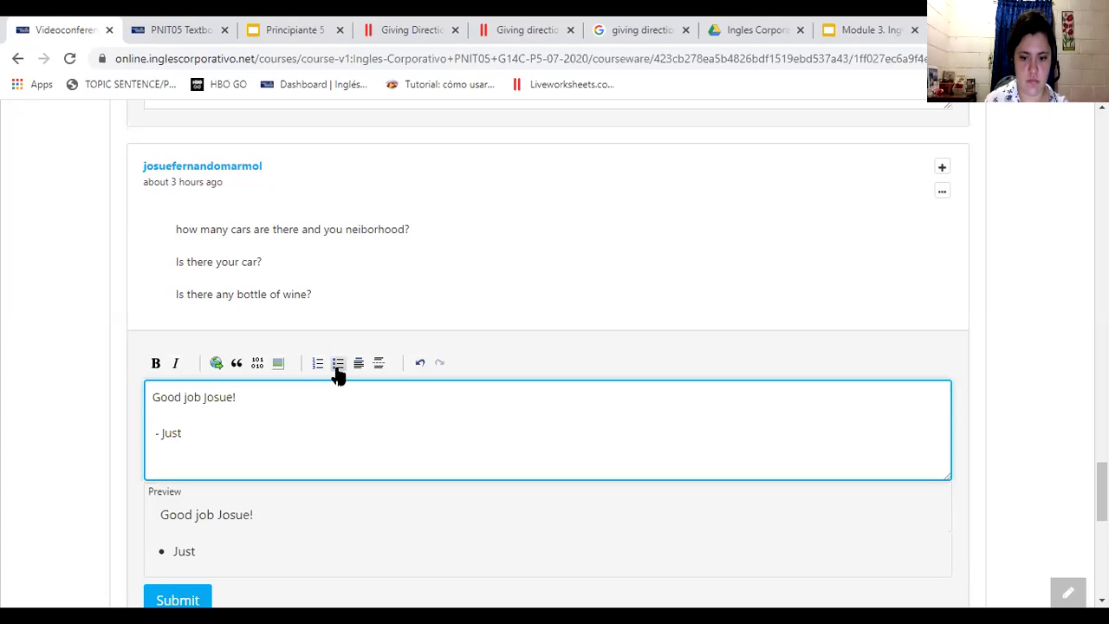
pyautogui.write(' some orrection')
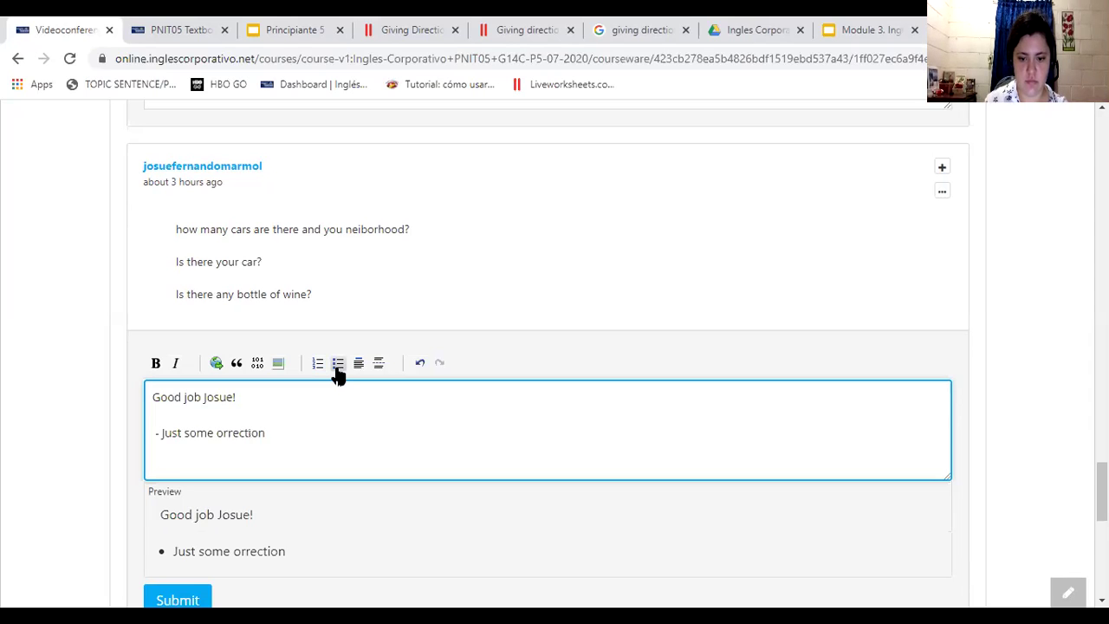
pyautogui.press('BackSpace')
pyautogui.press('BackSpace')
pyautogui.press('BackSpace')
pyautogui.press('BackSpace')
pyautogui.press('BackSpace')
pyautogui.press('BackSpace')
pyautogui.press('BackSpace')
pyautogui.press('BackSpace')
pyautogui.press('BackSpace')
pyautogui.write('correcctions')
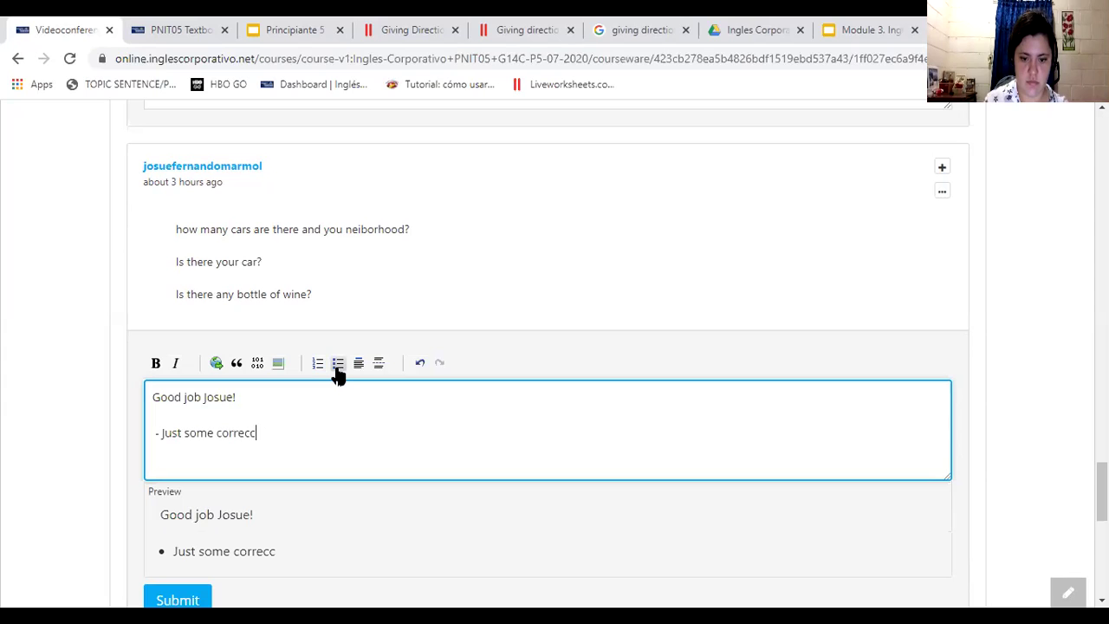
pyautogui.press('BackSpace')
pyautogui.press('BackSpace')
pyautogui.press('BackSpace')
pyautogui.press('BackSpace')
pyautogui.press('BackSpace')
pyautogui.press('BackSpace')
pyautogui.press('BackSpace')
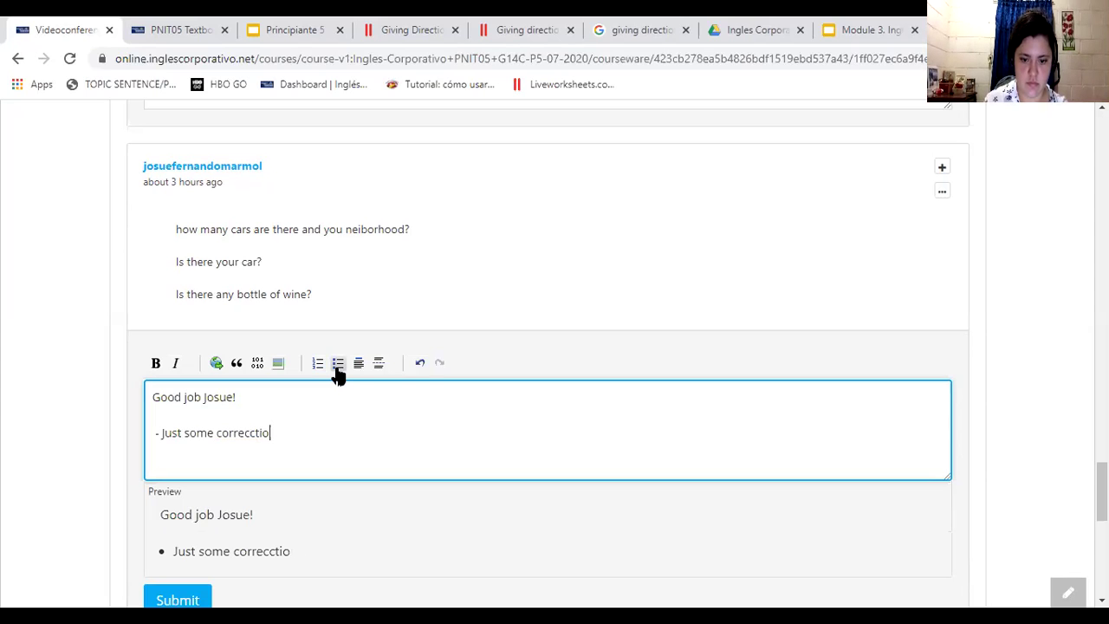
pyautogui.write('tions')
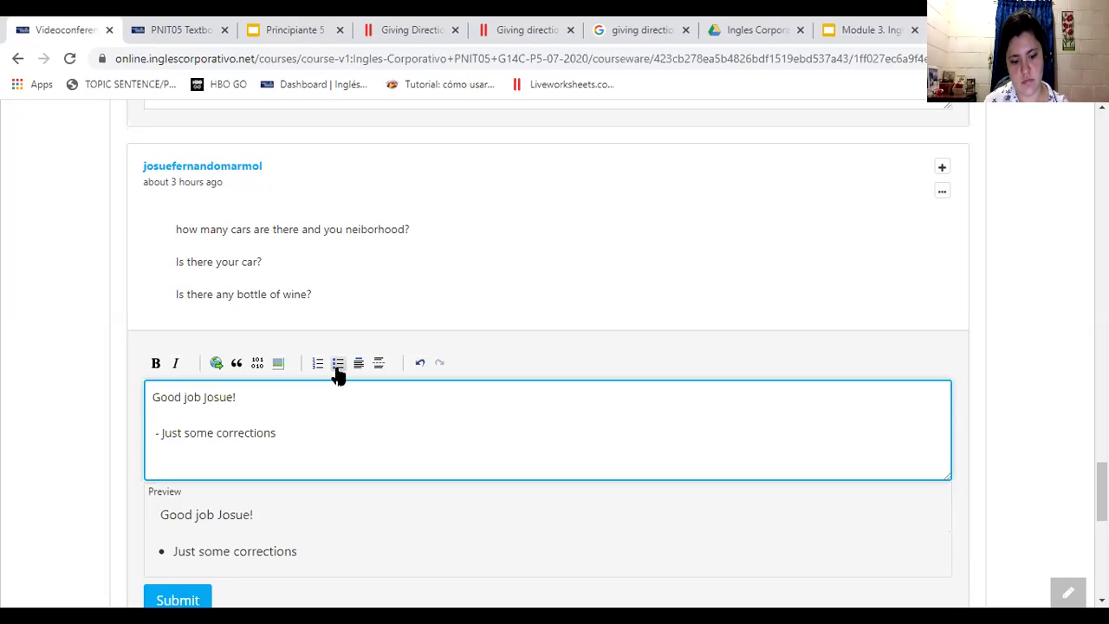
# - Add a second bullet reading "How many cars are there in your neighborhood?" in quotation marks, using the suggested spelling "neighborhood"
pyautogui.click(338, 364)
pyautogui.press('BackSpace')
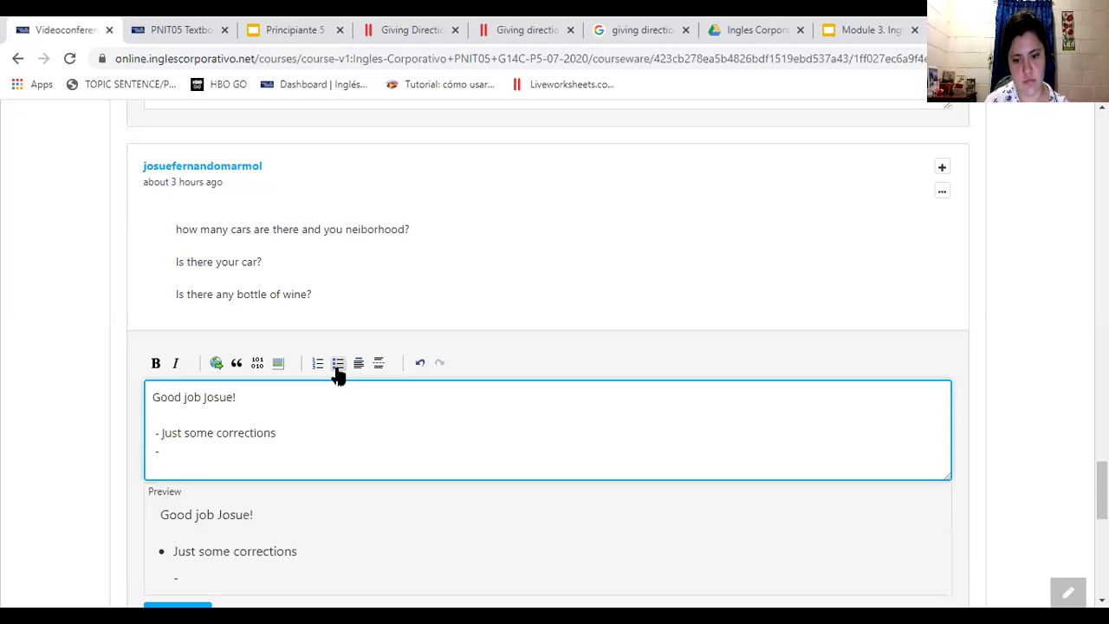
pyautogui.write('"')
pyautogui.write('Is')
pyautogui.press('BackSpace')
pyautogui.press('BackSpace')
pyautogui.write('Ho')
pyautogui.write('w ma')
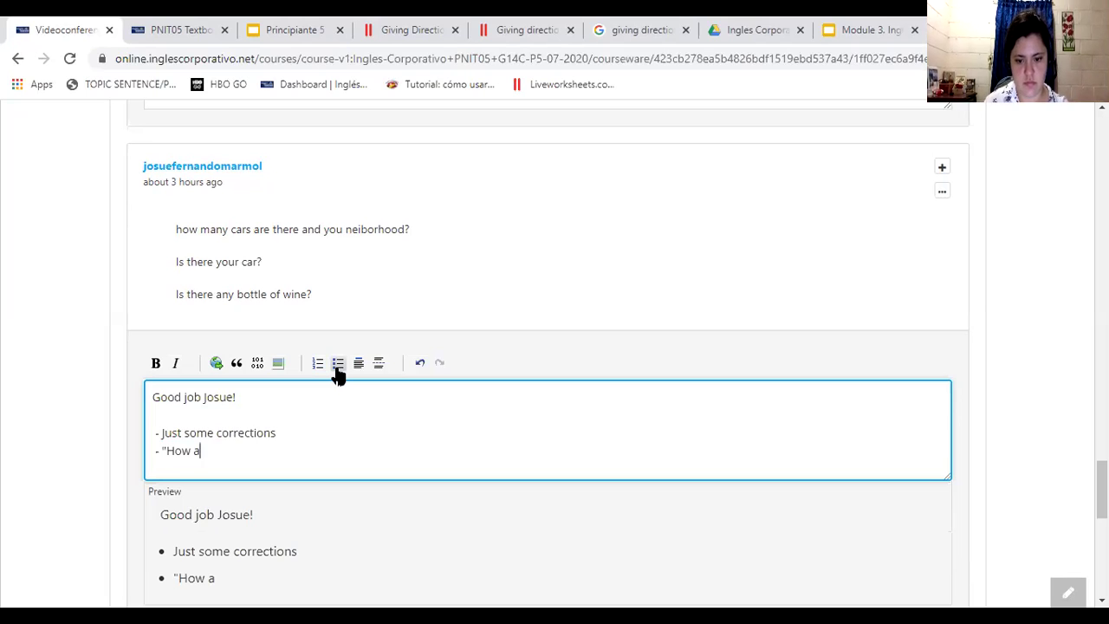
pyautogui.write('ny cars are there in you')
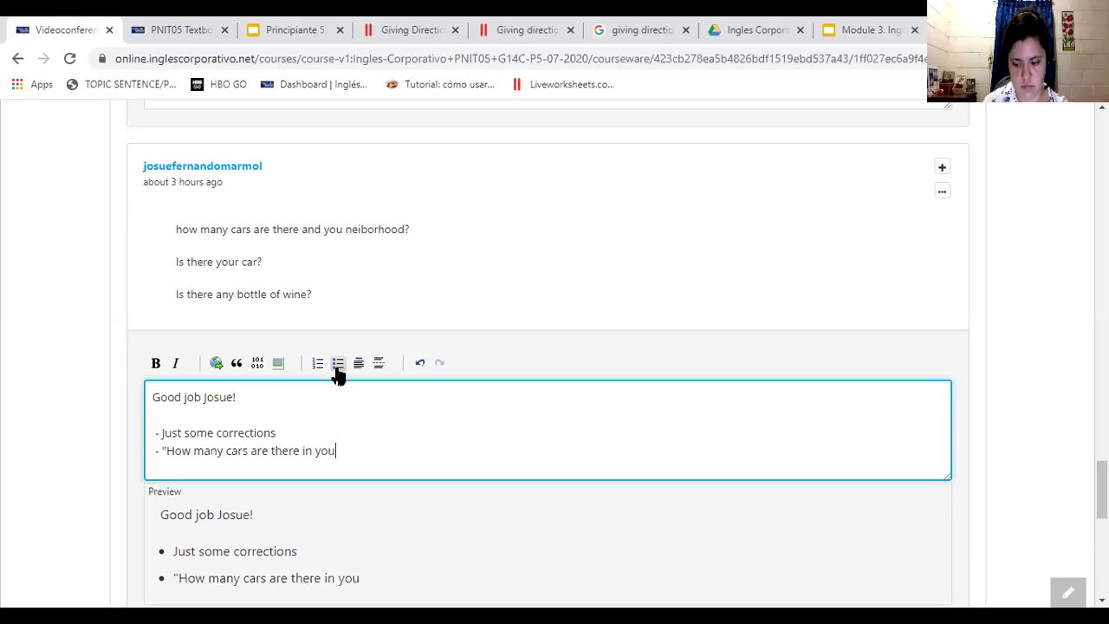
pyautogui.write('r')
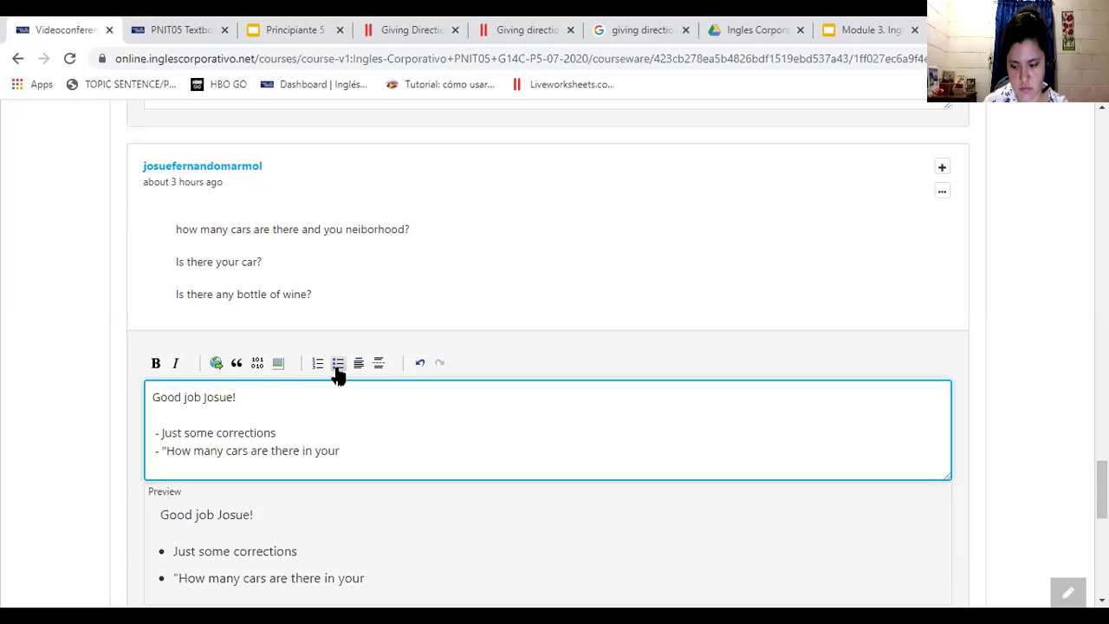
pyautogui.write(' neighbour')
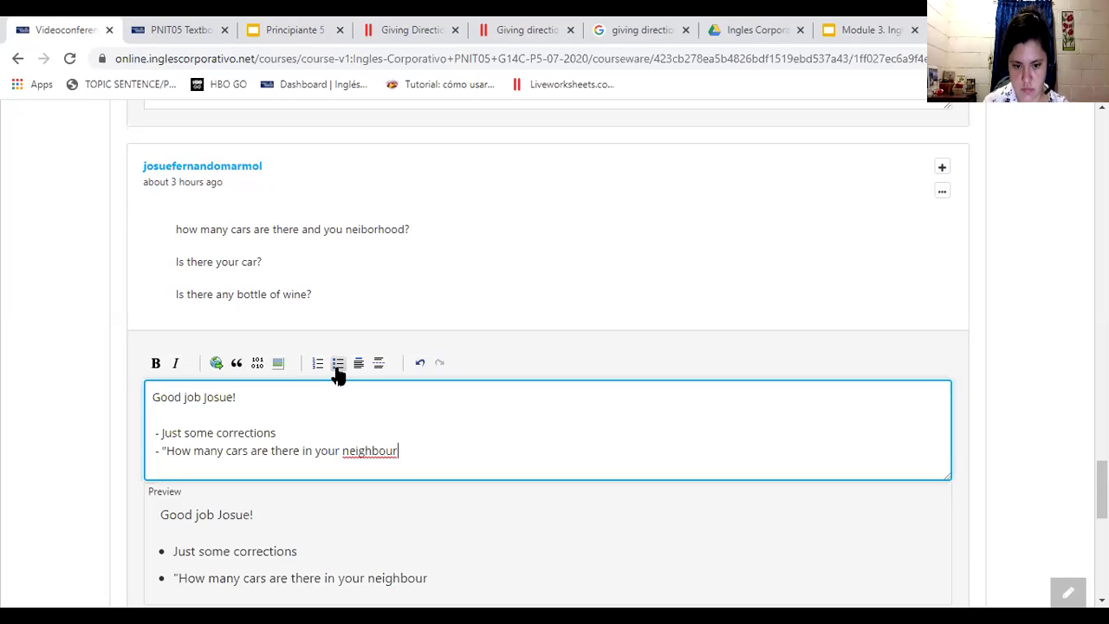
pyautogui.write('hood')
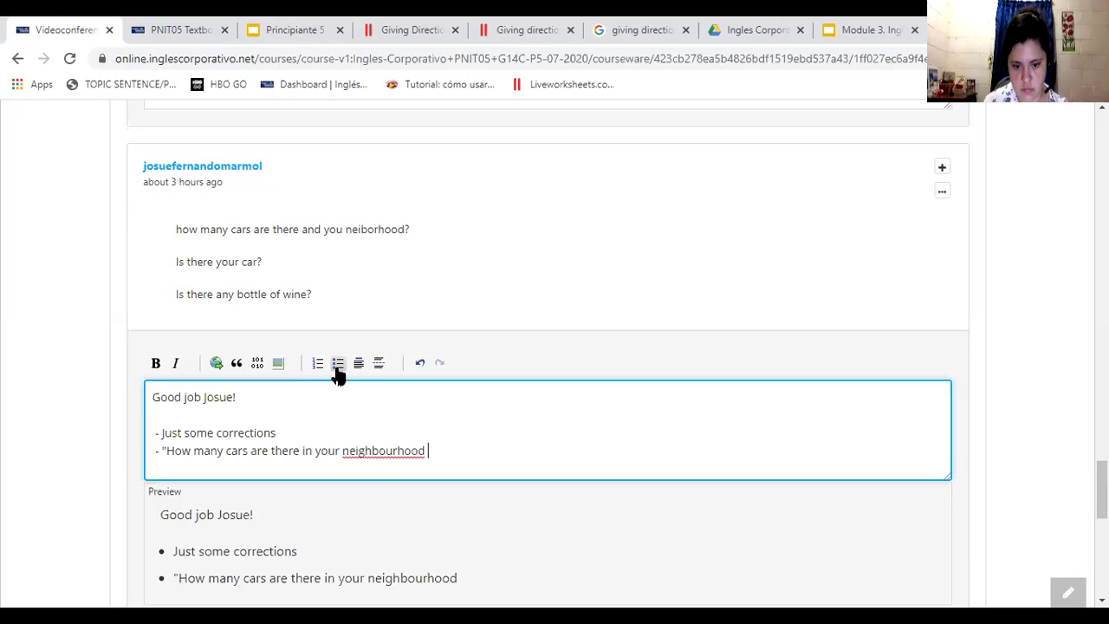
pyautogui.rightClick(390, 449)
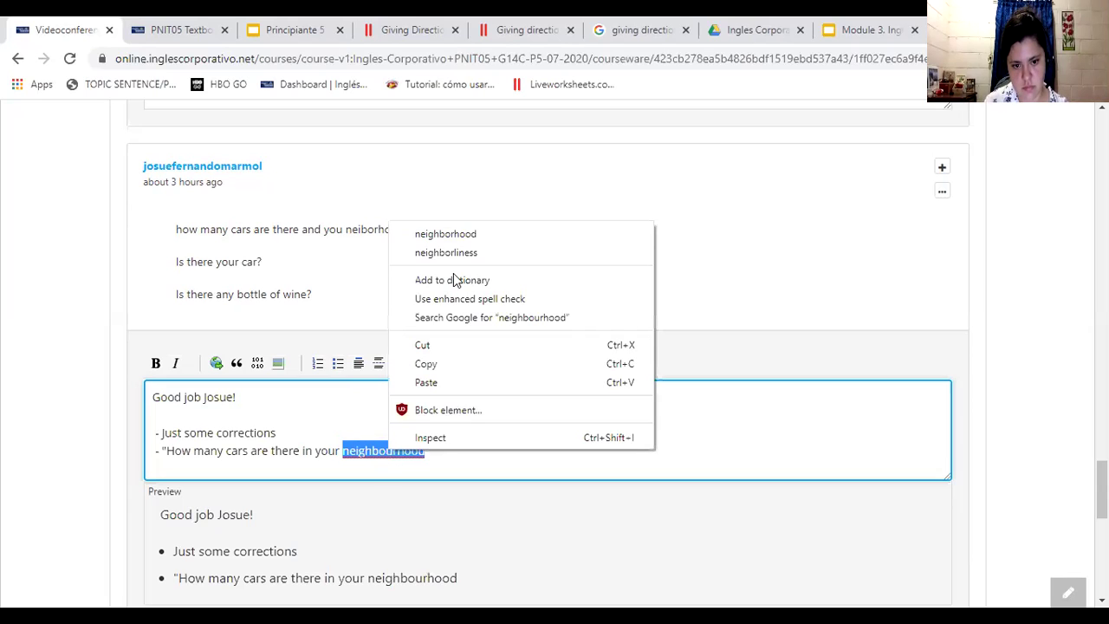
pyautogui.press('Return')
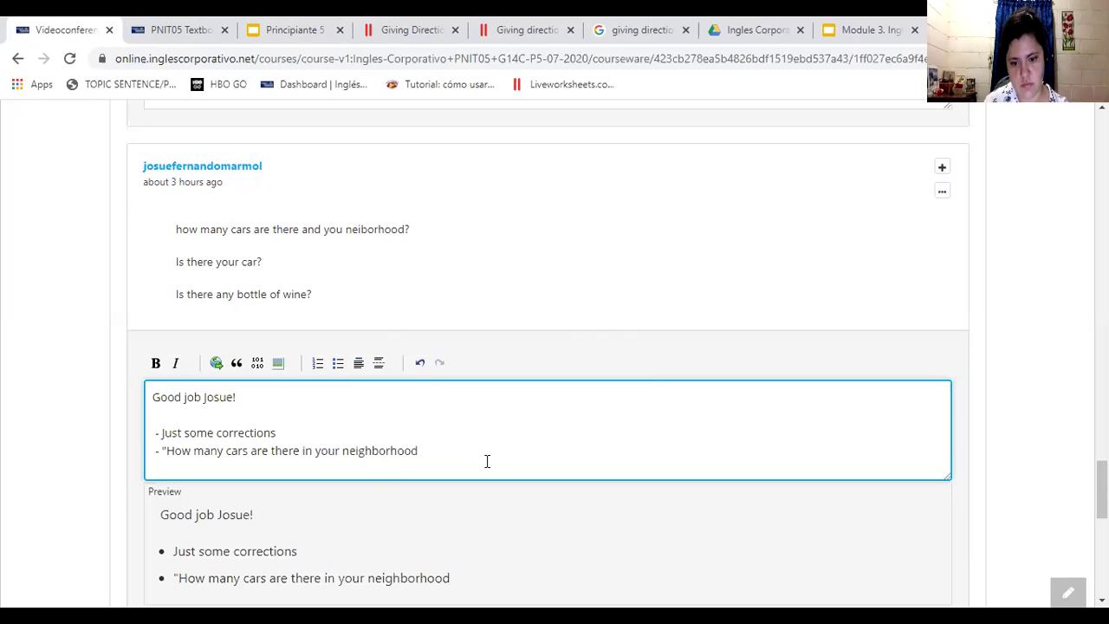
pyautogui.write('?"')
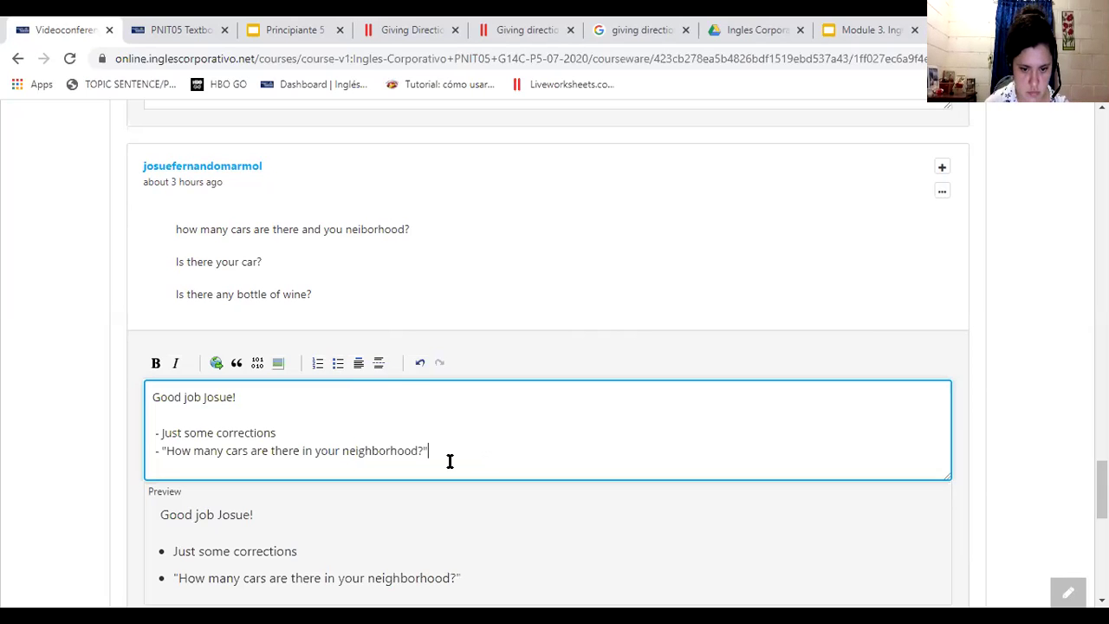
# - Make "in your neighborhood" bold and italic in the second bullet of the comment
pyautogui.moveTo(422, 452); pyautogui.dragTo(303, 456)
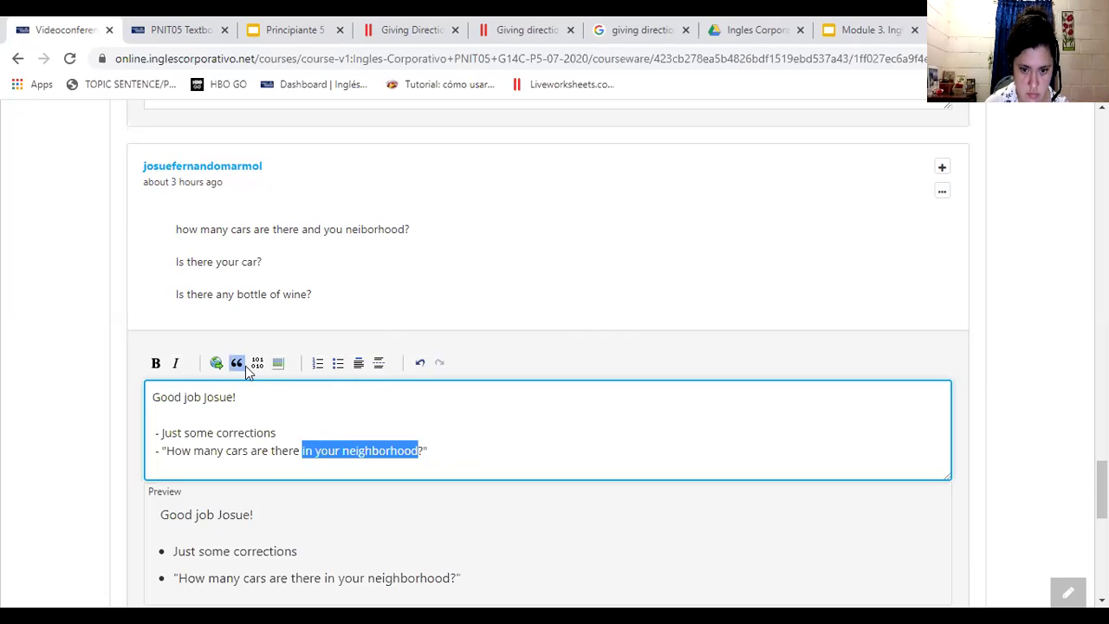
pyautogui.click(156, 364)
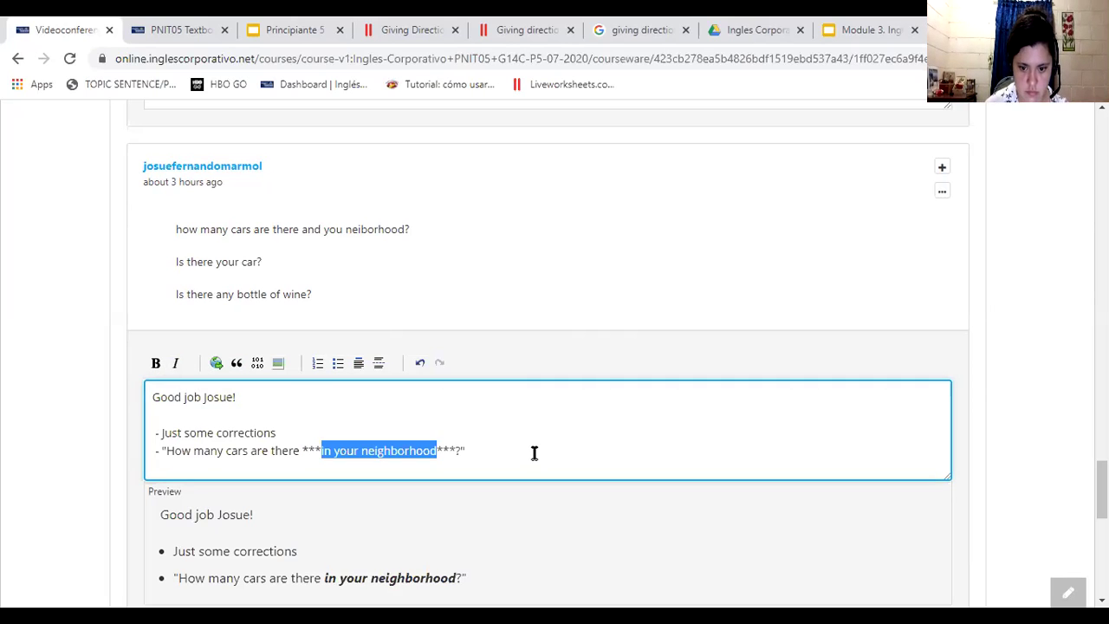
pyautogui.hotkey('ctrl', 'i')
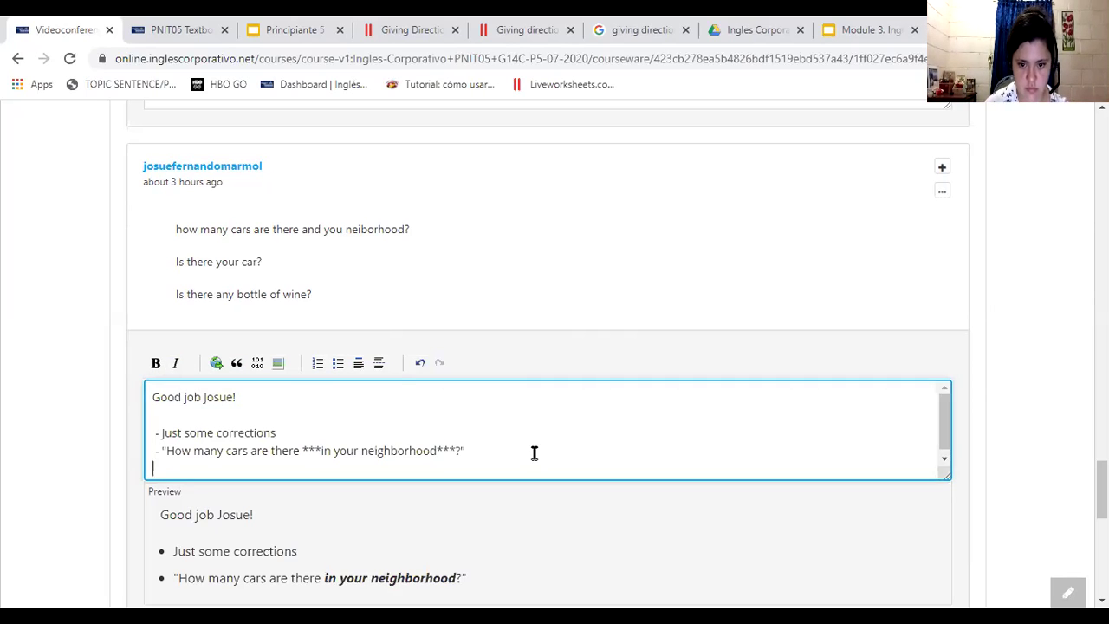
# - Add a third bullet reading "Is there a car in your house?", submit the comment and dismiss the error message
pyautogui.click(338, 364)
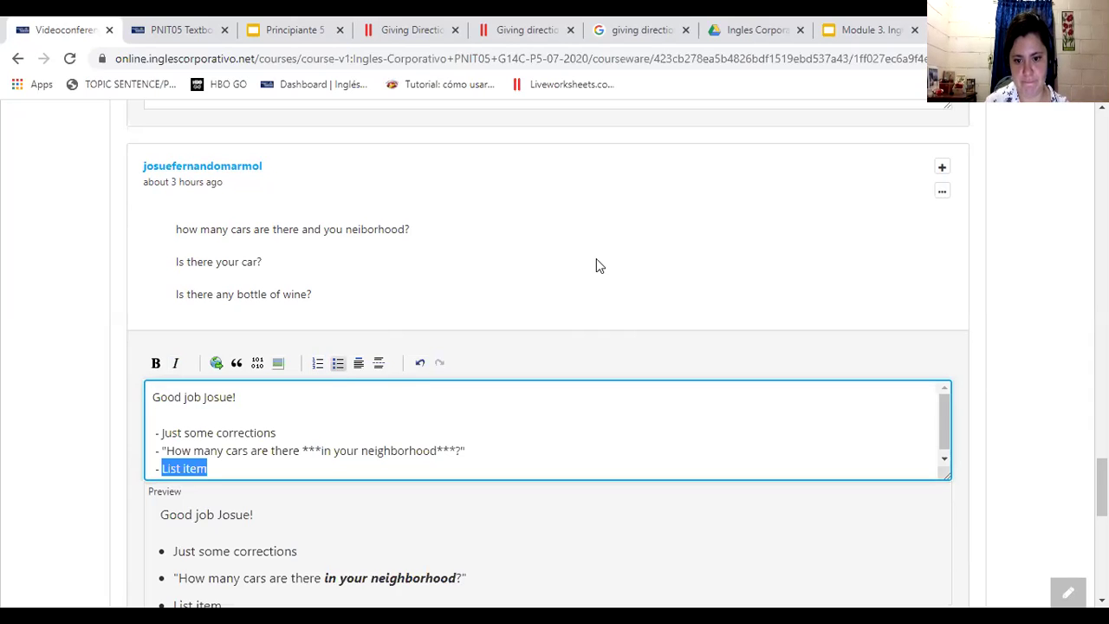
pyautogui.click(322, 461)
pyautogui.press('BackSpace')
pyautogui.press('BackSpace')
pyautogui.press('BackSpace')
pyautogui.press('BackSpace')
pyautogui.press('BackSpace')
pyautogui.press('BackSpace')
pyautogui.press('BackSpace')
pyautogui.press('BackSpace')
pyautogui.press('BackSpace')
pyautogui.write('Is there a car in your house?')
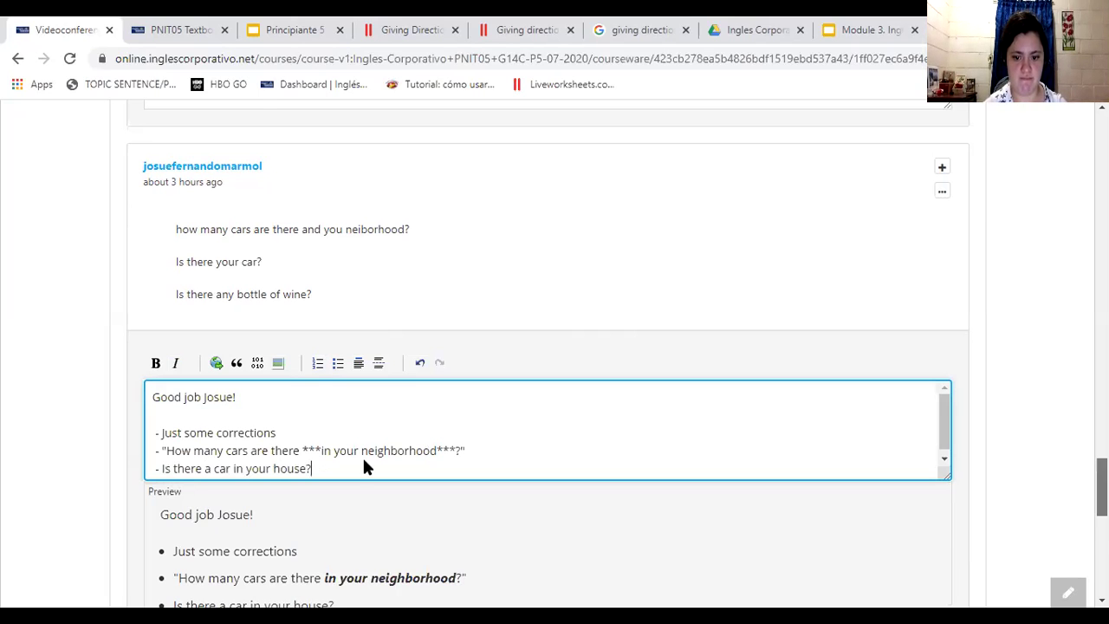
pyautogui.scroll(-3, 363, 455)
pyautogui.click(188, 391)
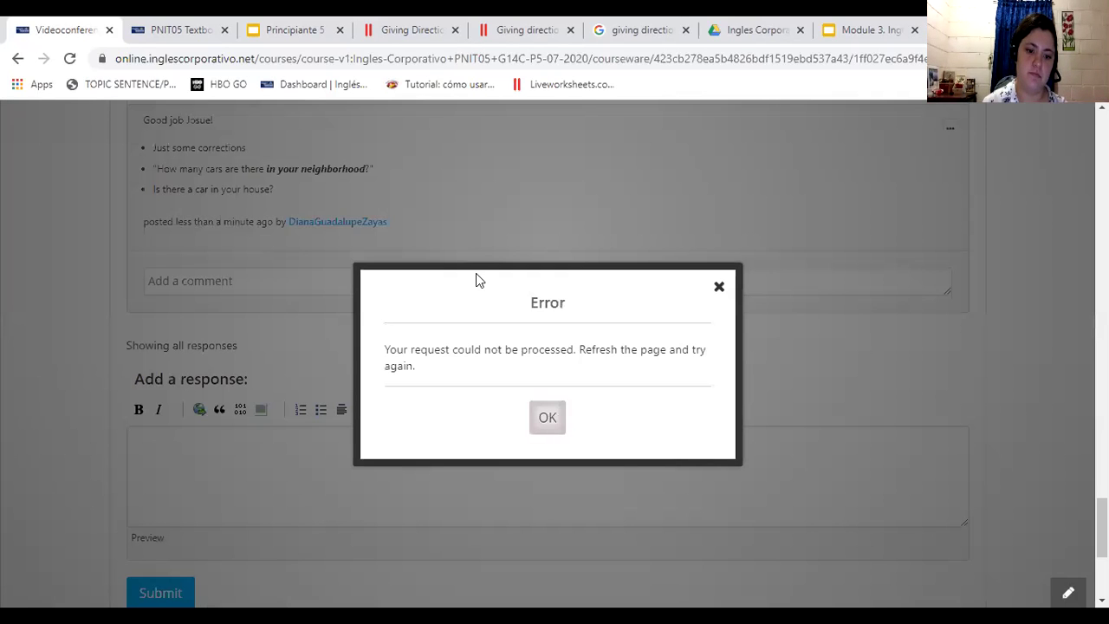
pyautogui.click(553, 422)
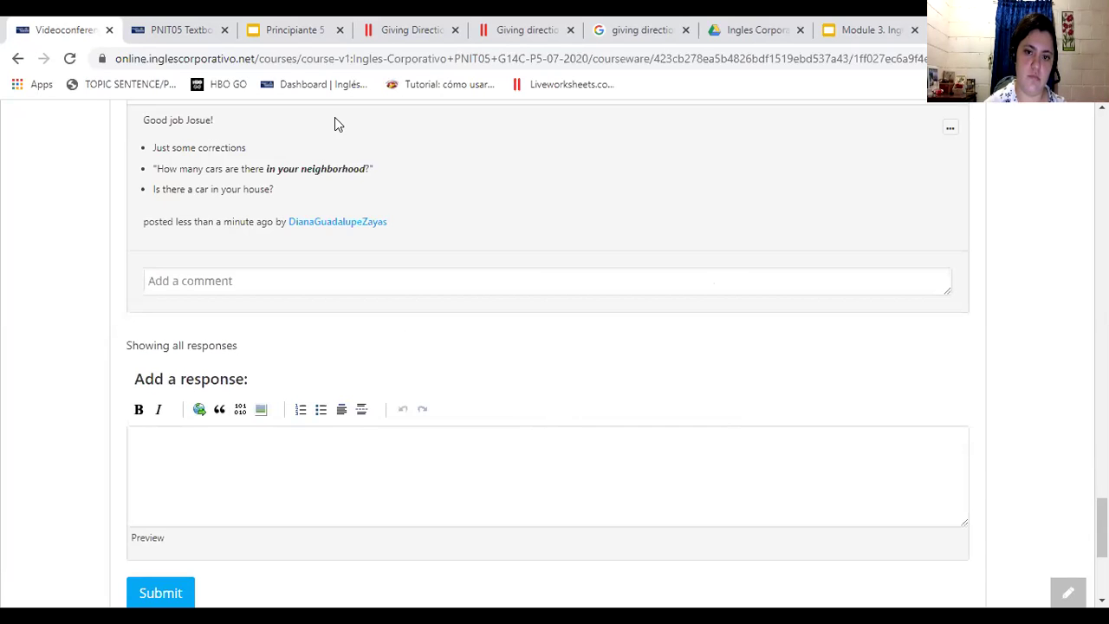
# - Reload the Videoconferencia discussion page twice, and close its browser tab
pyautogui.click(70, 59)
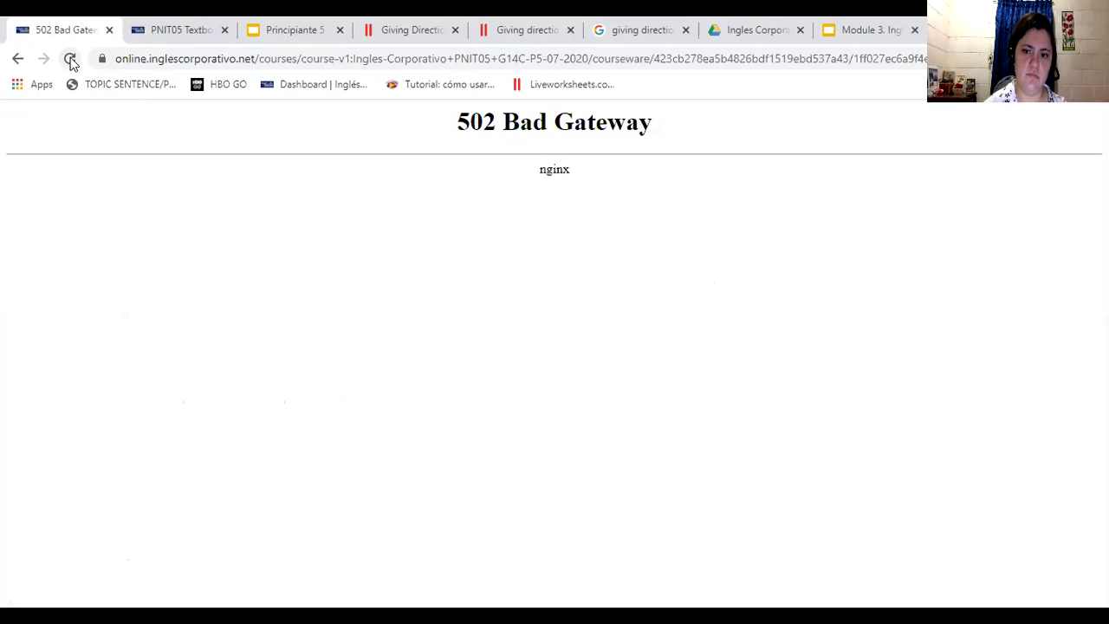
pyautogui.click(70, 60)
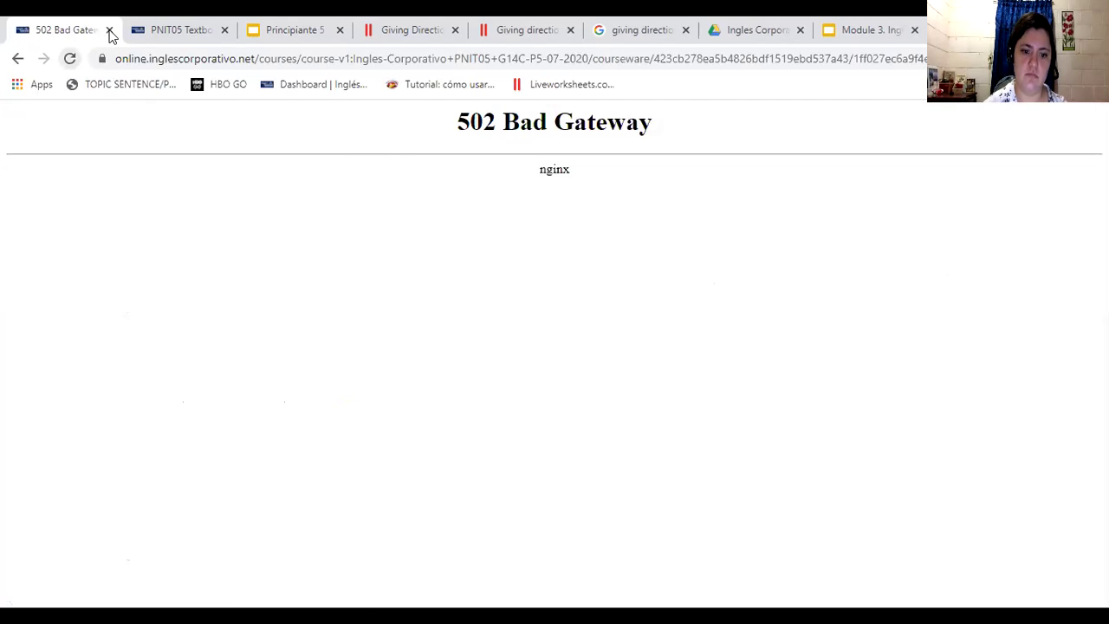
pyautogui.click(109, 30)
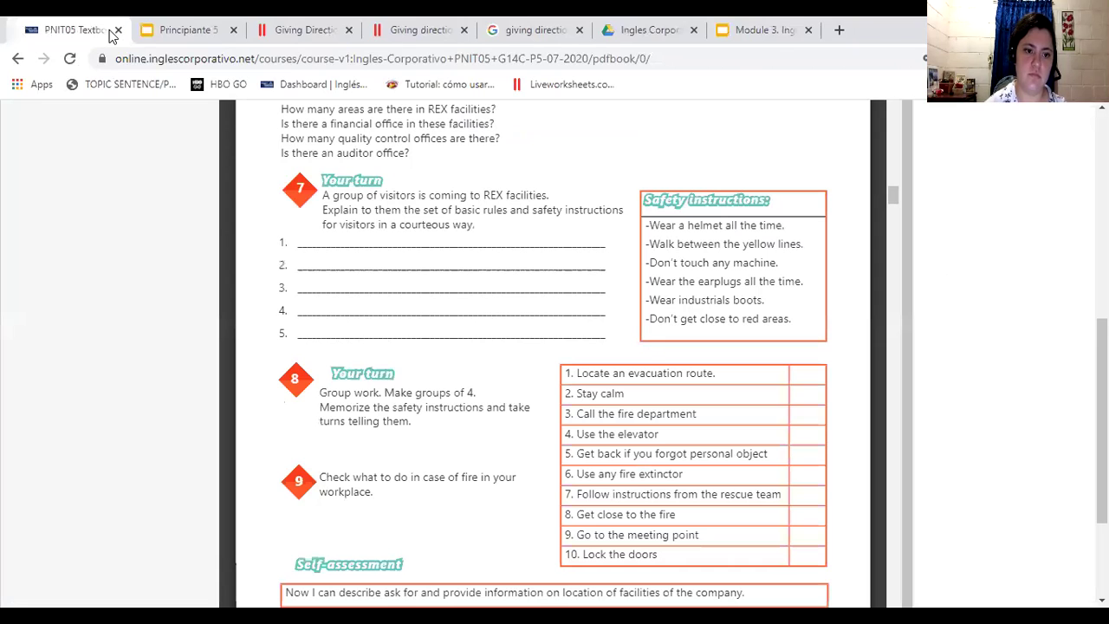
# - Switch to the Principiante 5 presentation in Google Slides and start the slideshow from the Unit 2 Directions and instructions slide
pyautogui.click(177, 31)
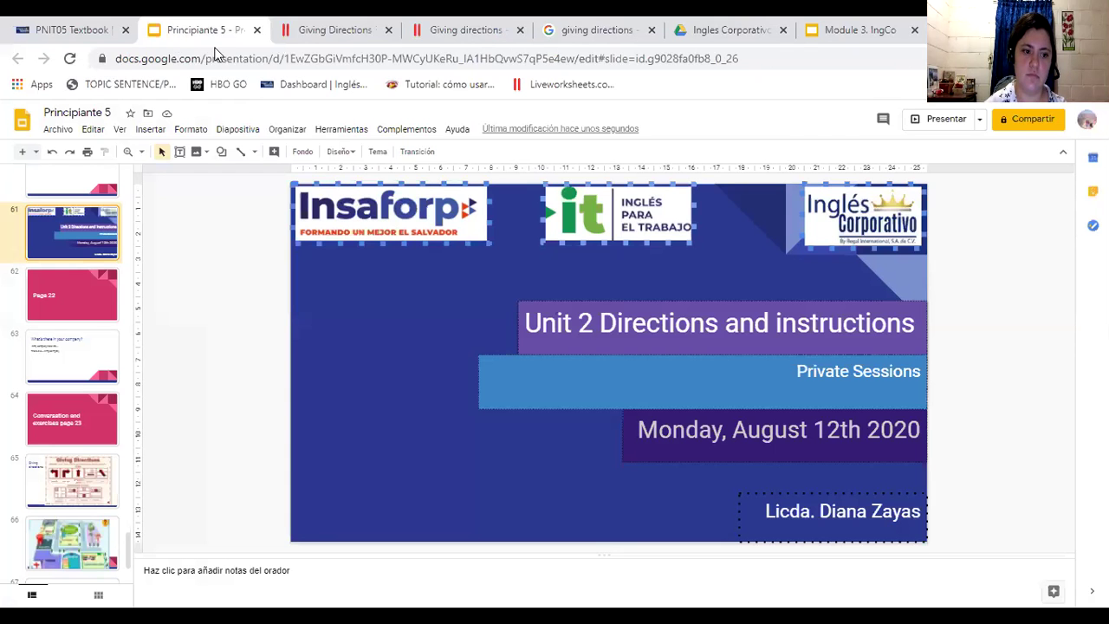
pyautogui.click(948, 118)
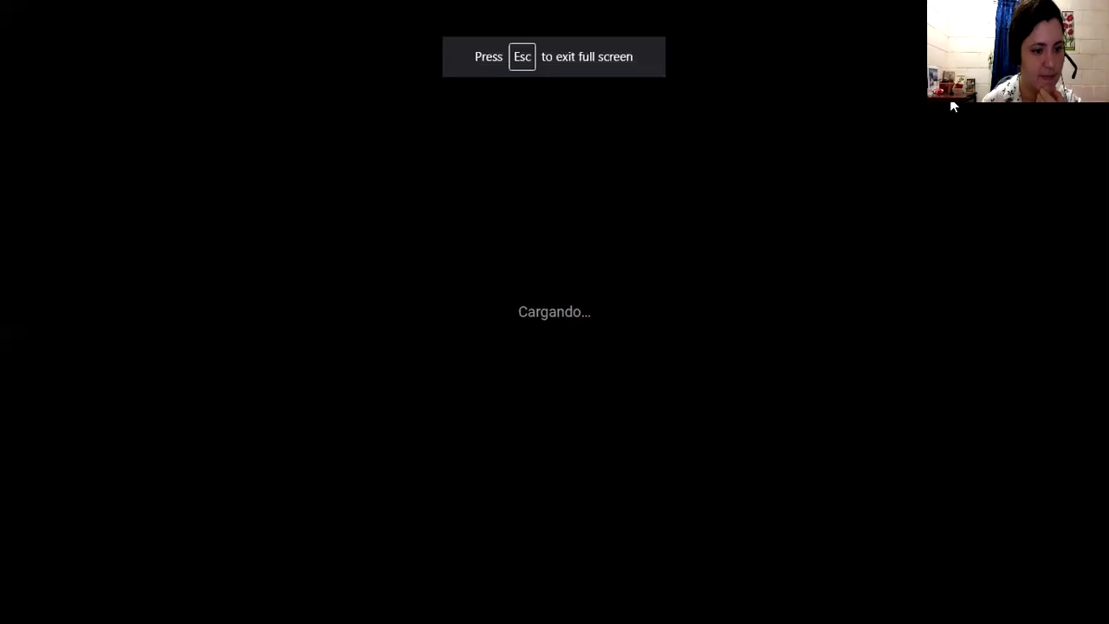